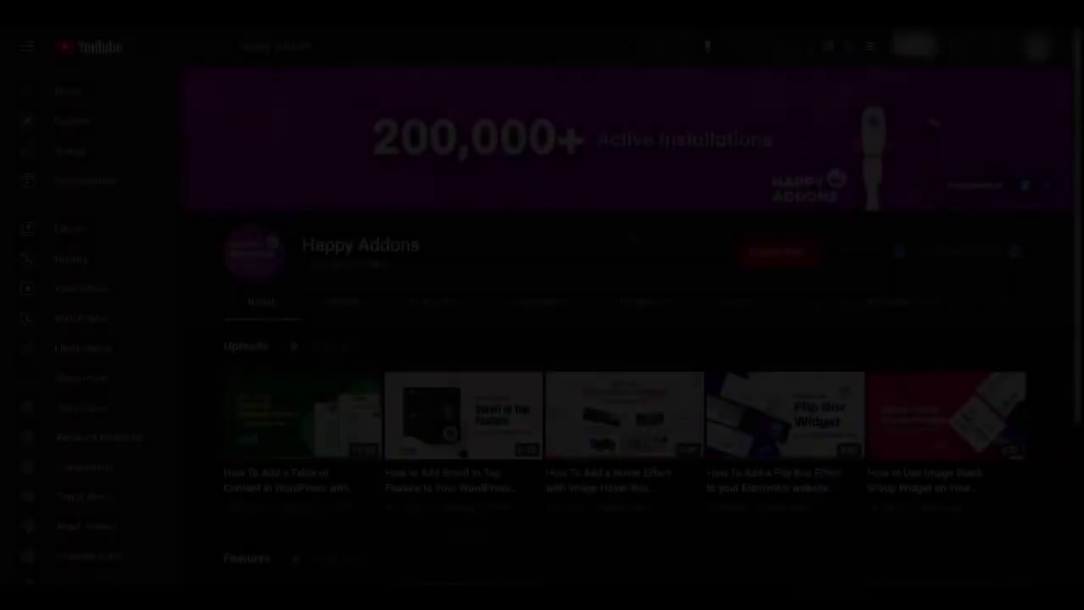
pyautogui.click(779, 252)
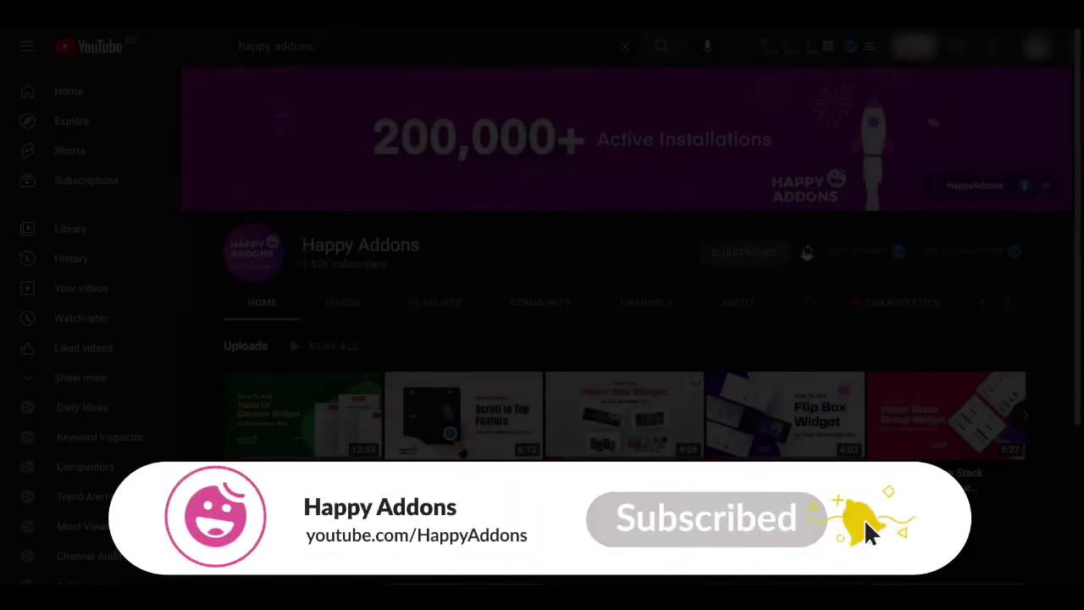
pyautogui.click(851, 287)
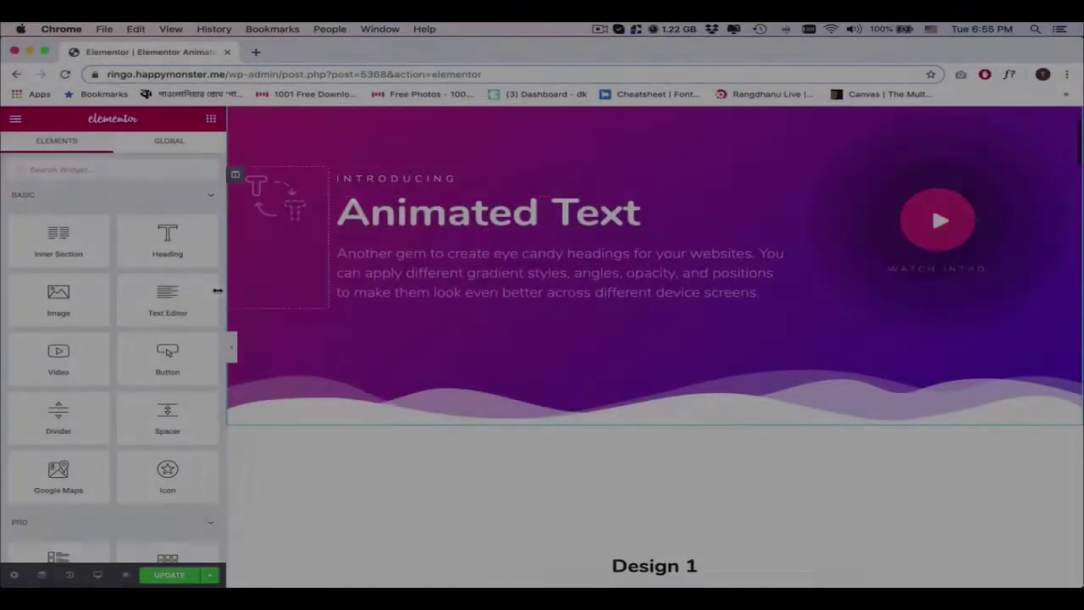
# - Add the Happy Addons Animated Text widget below the Design 1 heading and align it to the center
pyautogui.scroll(-15, 182, 290)
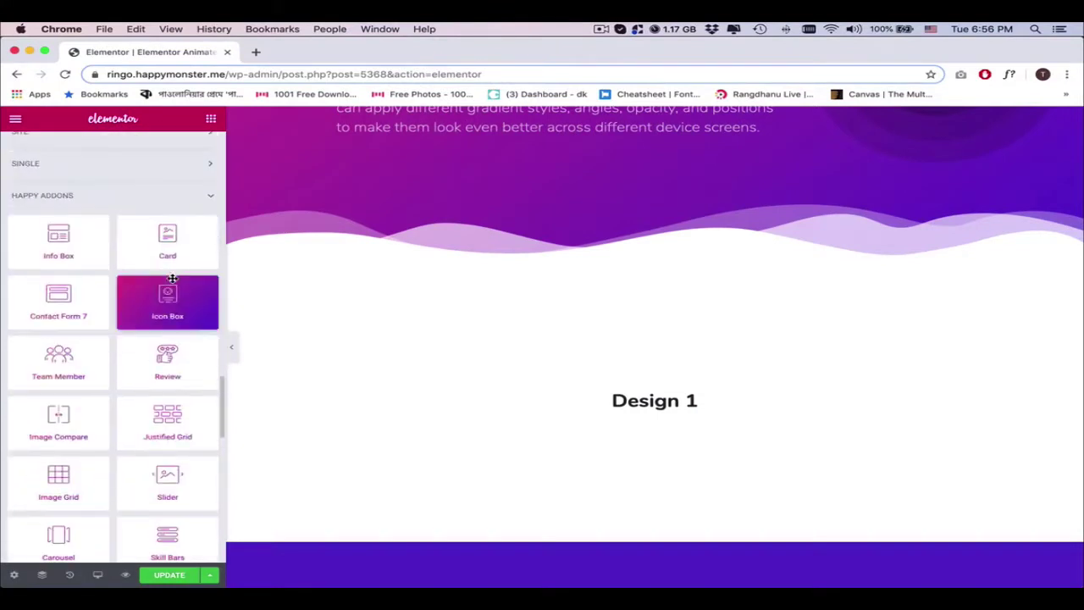
pyautogui.scroll(-10, 170, 271)
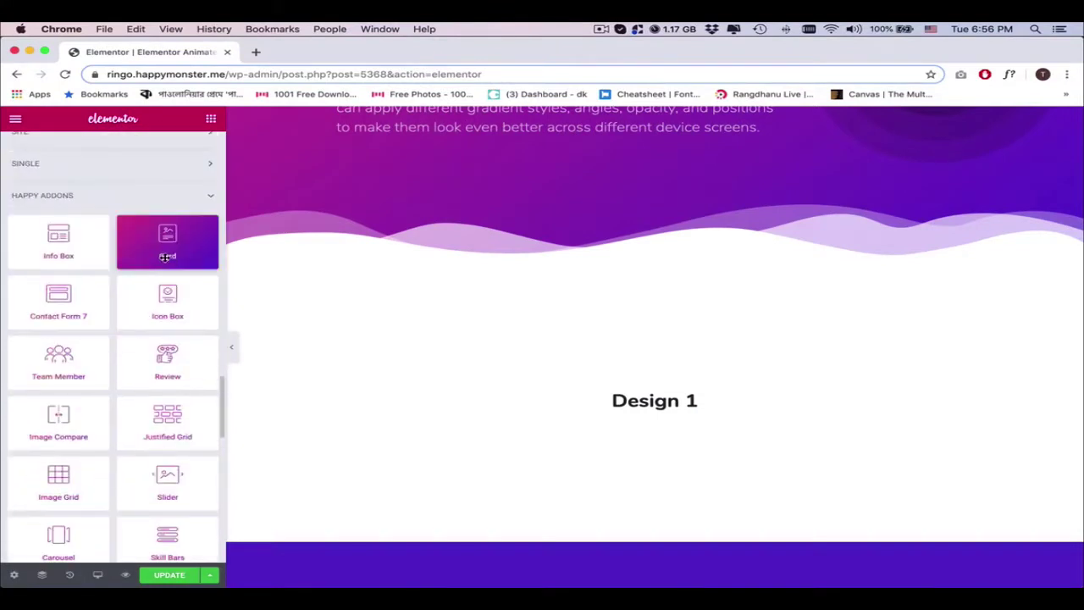
pyautogui.scroll(-8, 159, 261)
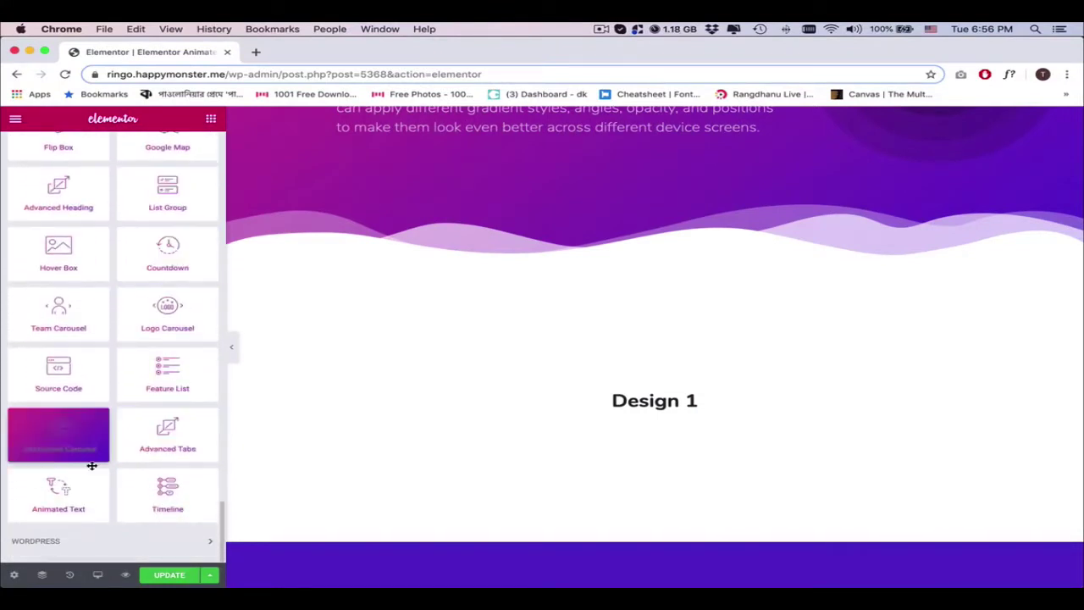
pyautogui.moveTo(61, 488); pyautogui.dragTo(683, 408)
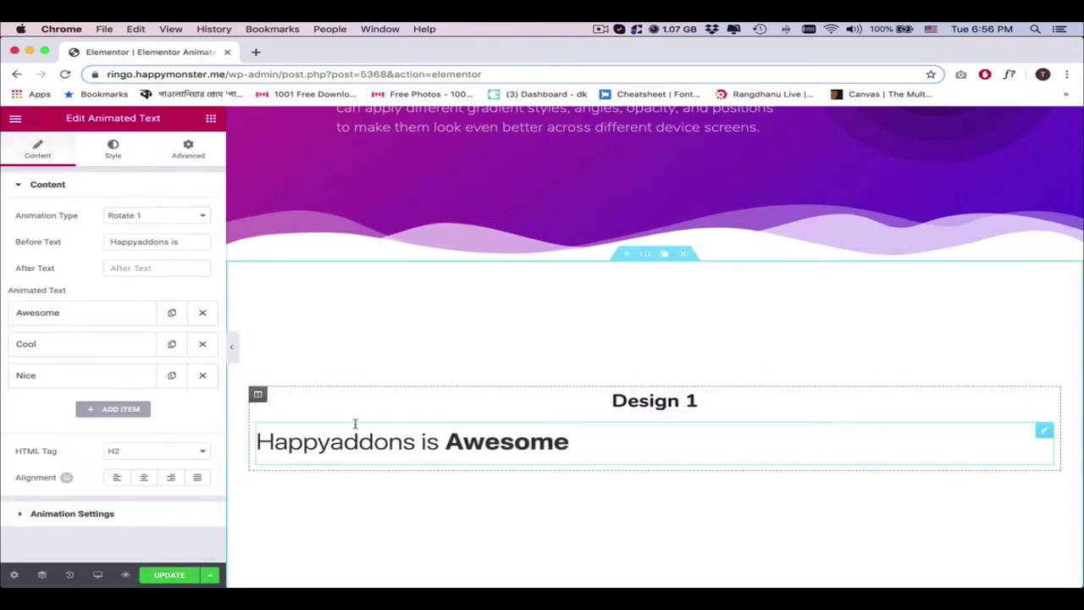
pyautogui.click(144, 479)
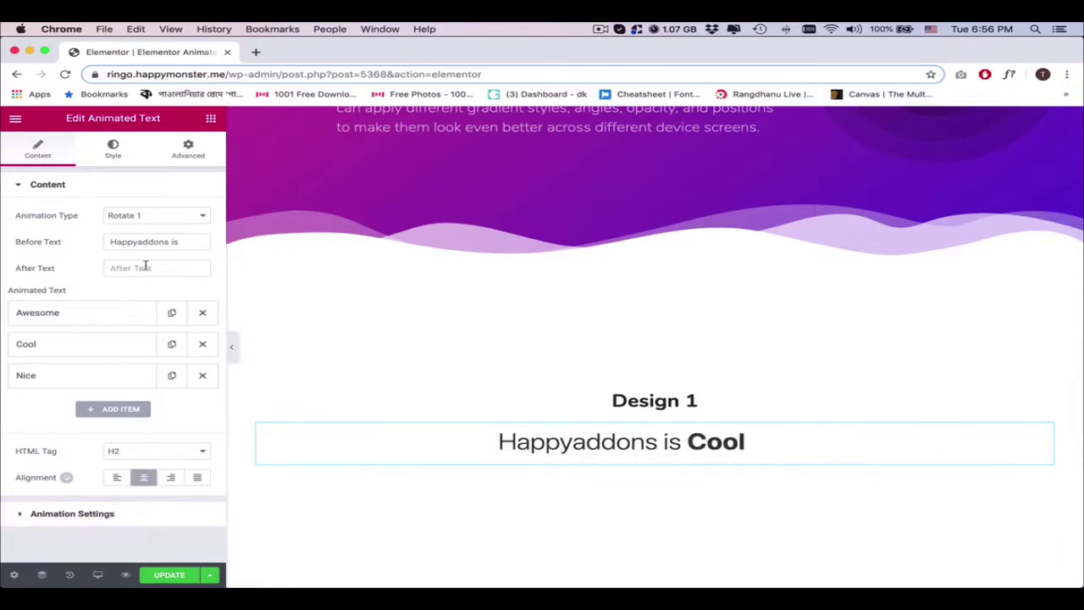
# - Enlarge the Animated Text widget's common typography size, entering 72 px
pyautogui.click(113, 149)
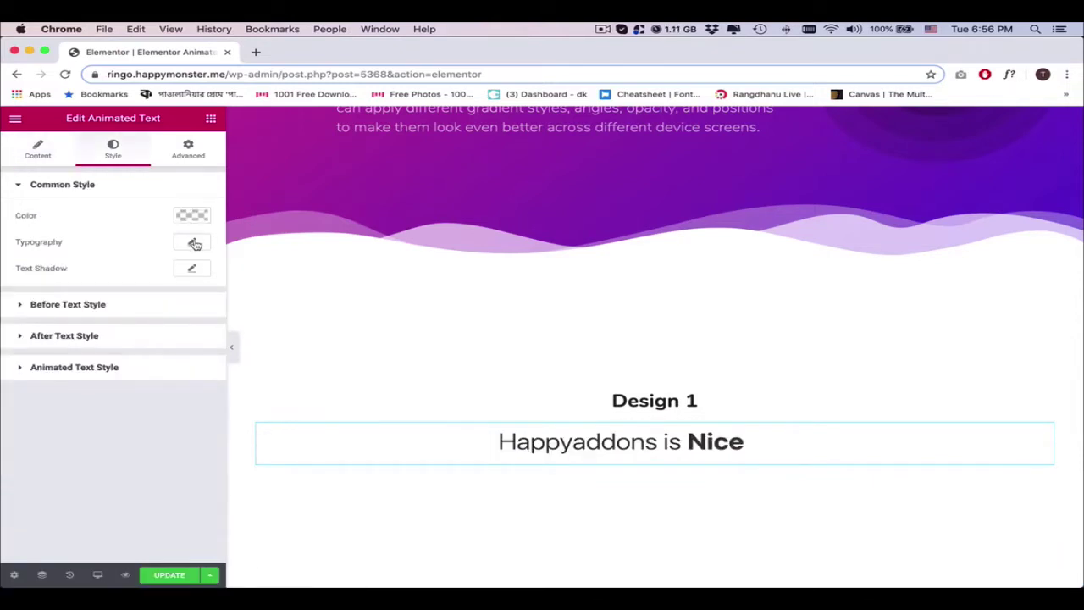
pyautogui.click(192, 241)
pyautogui.click(176, 317)
pyautogui.write('72')
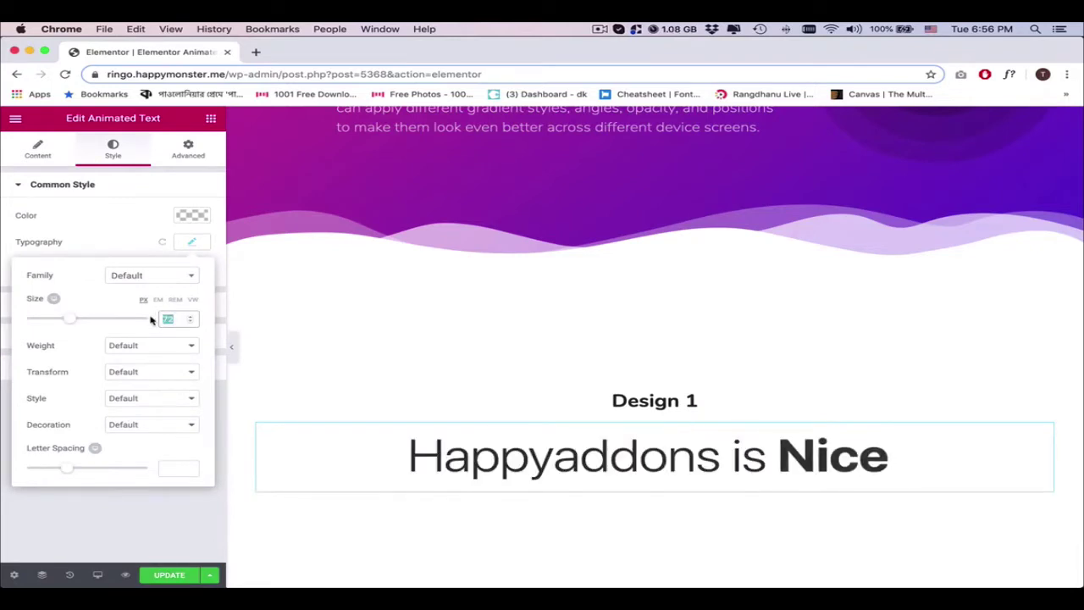
pyautogui.click(135, 240)
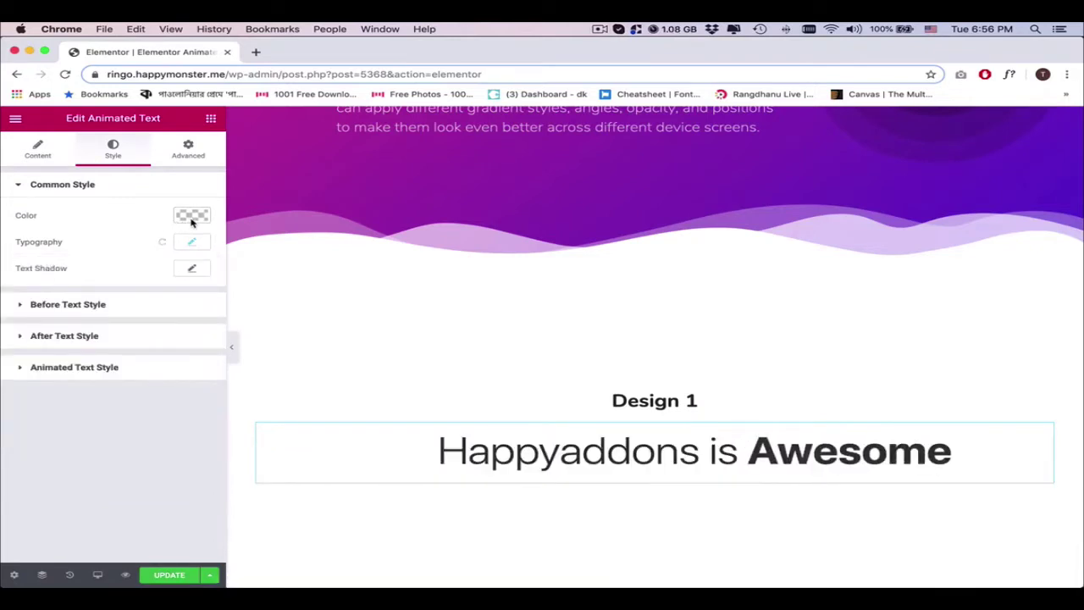
# - Set the before text's font family to Nunito, leaving the weight at Default
pyautogui.click(140, 303)
pyautogui.click(190, 306)
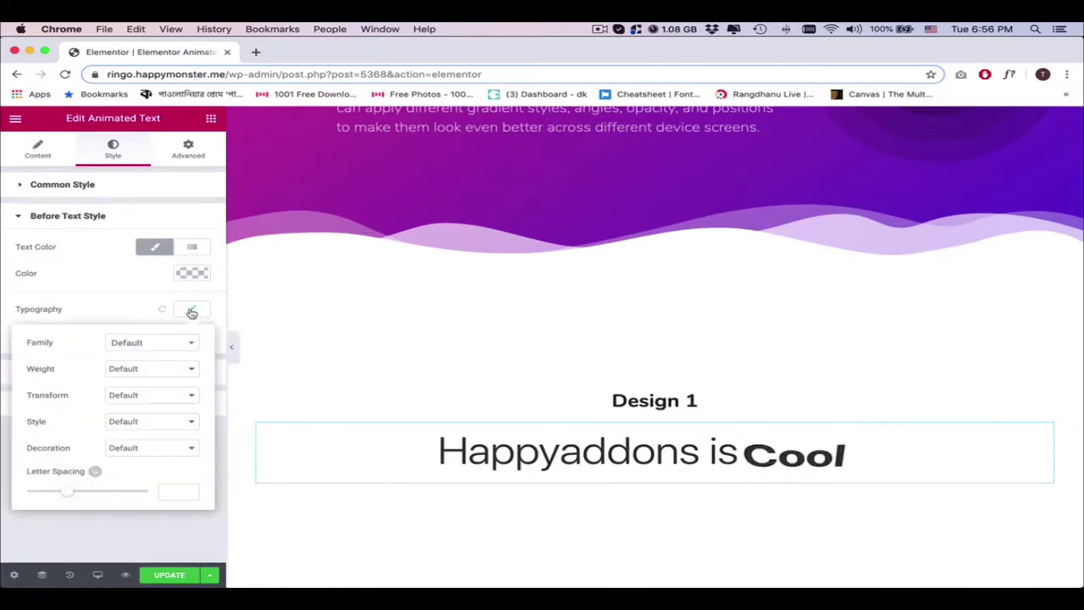
pyautogui.click(141, 346)
pyautogui.write('nuni')
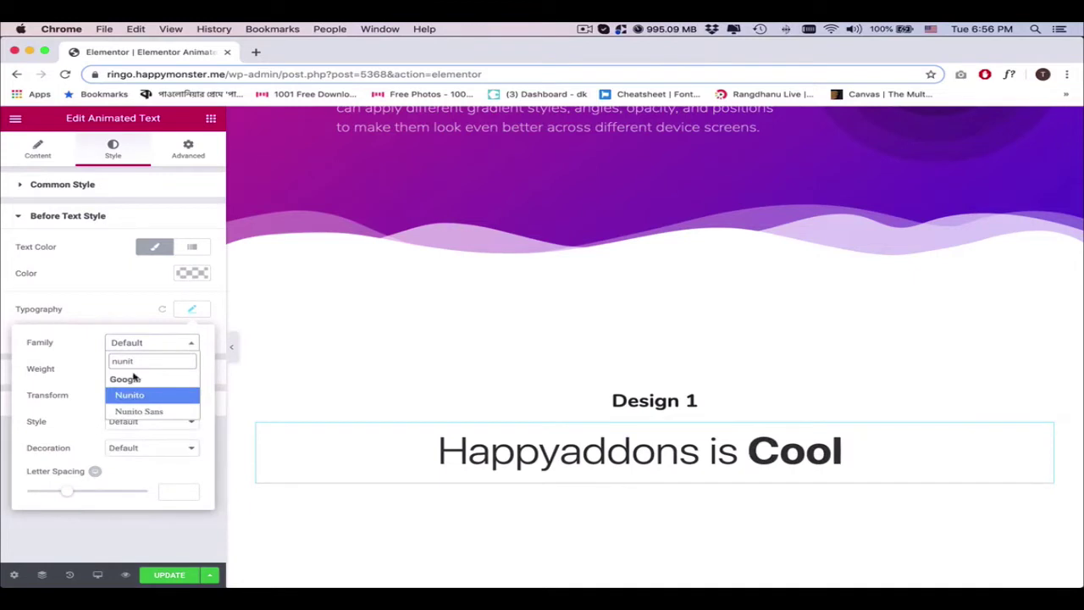
pyautogui.write('t')
pyautogui.click(129, 396)
pyautogui.click(141, 369)
pyautogui.click(127, 288)
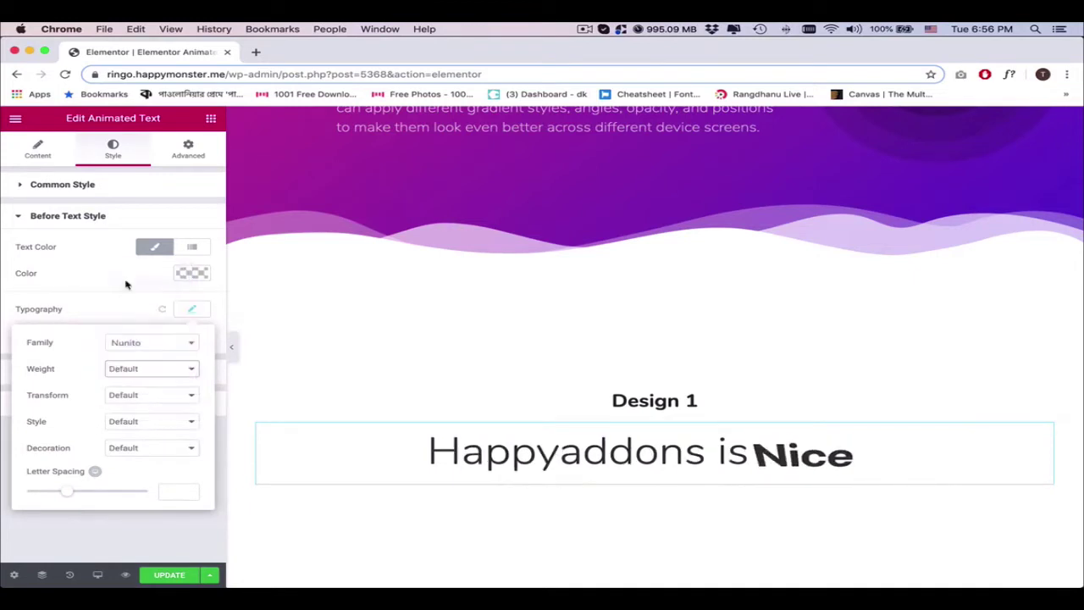
pyautogui.click(107, 304)
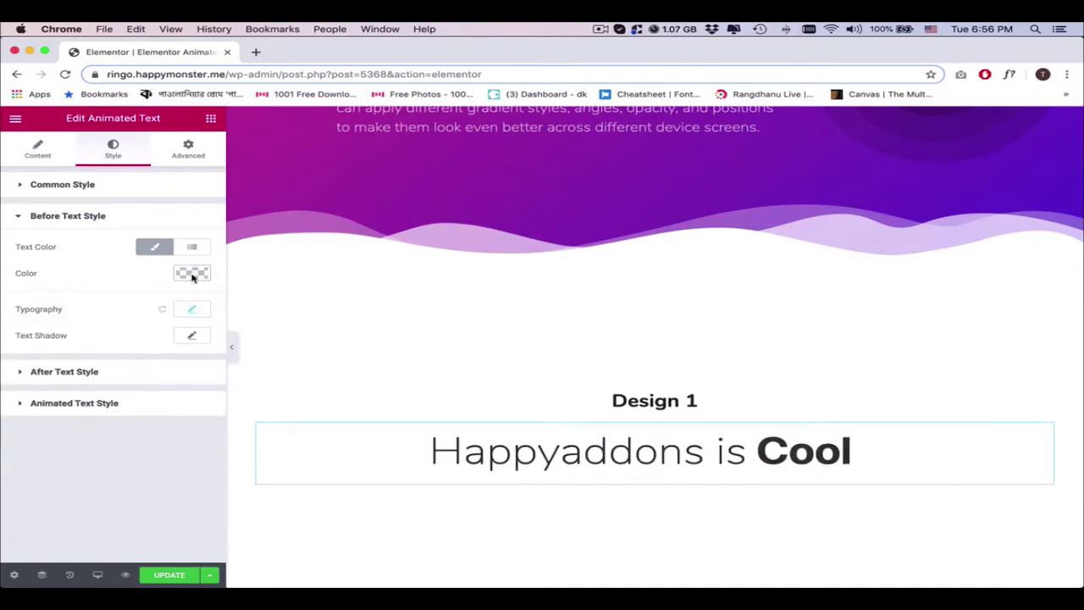
# - Try a custom purple-blue color on the before text
pyautogui.click(193, 276)
pyautogui.click(178, 346)
pyautogui.click(127, 302)
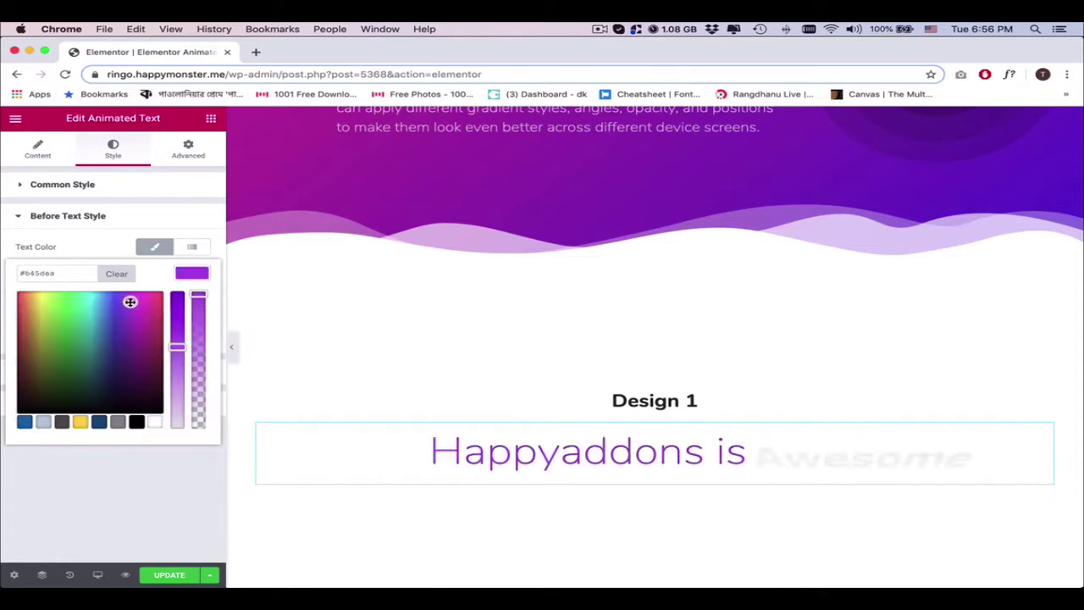
pyautogui.moveTo(118, 299); pyautogui.dragTo(107, 322)
pyautogui.click(102, 242)
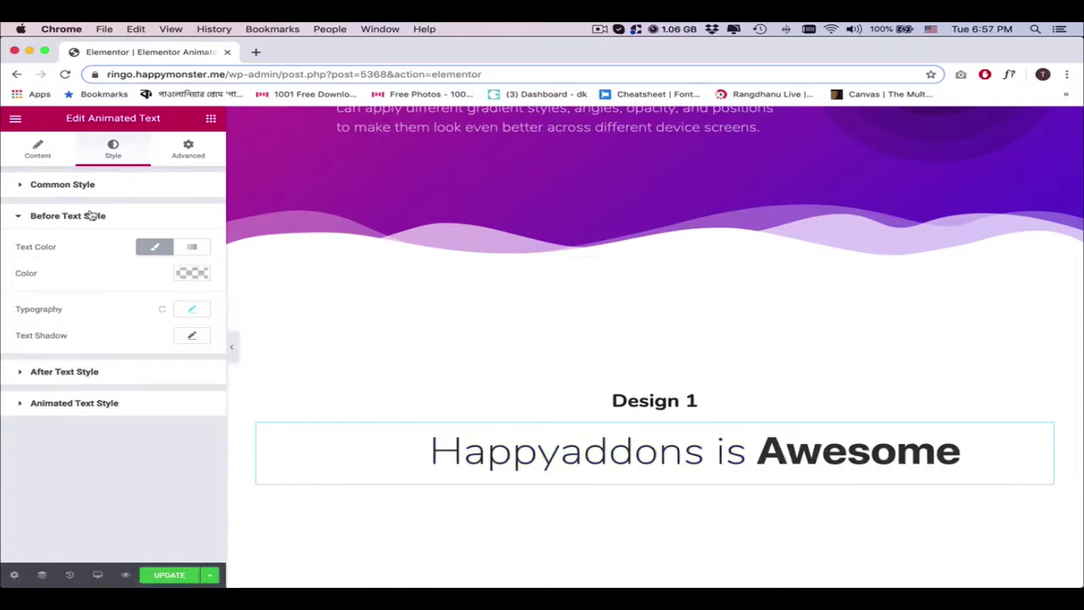
# - Set the font family of the animated text style to Nunito
pyautogui.click(93, 217)
pyautogui.click(74, 278)
pyautogui.click(191, 372)
pyautogui.click(128, 405)
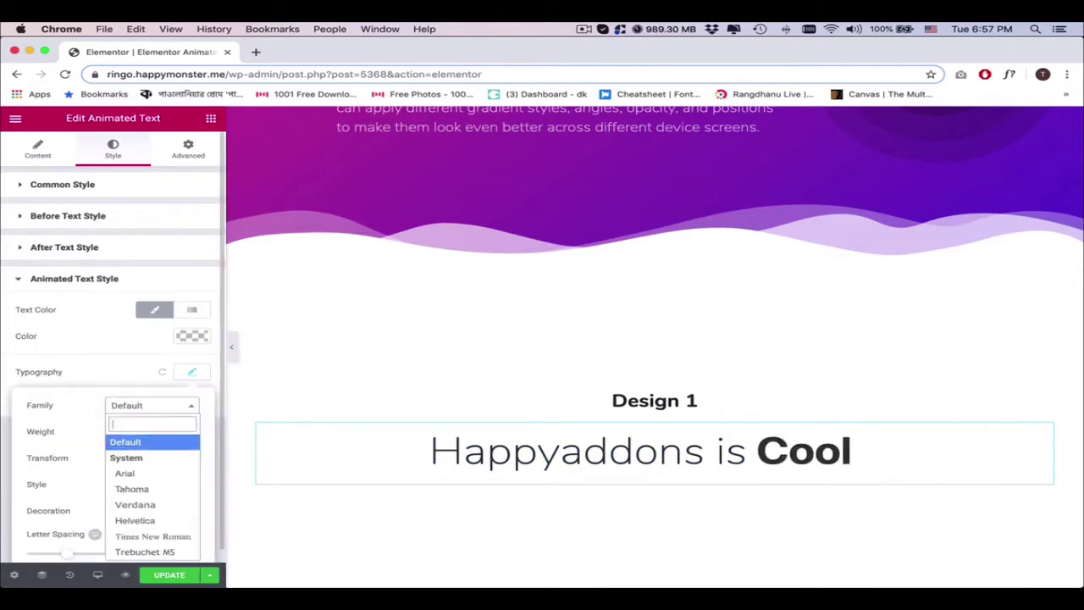
pyautogui.write('nuni')
pyautogui.click(132, 459)
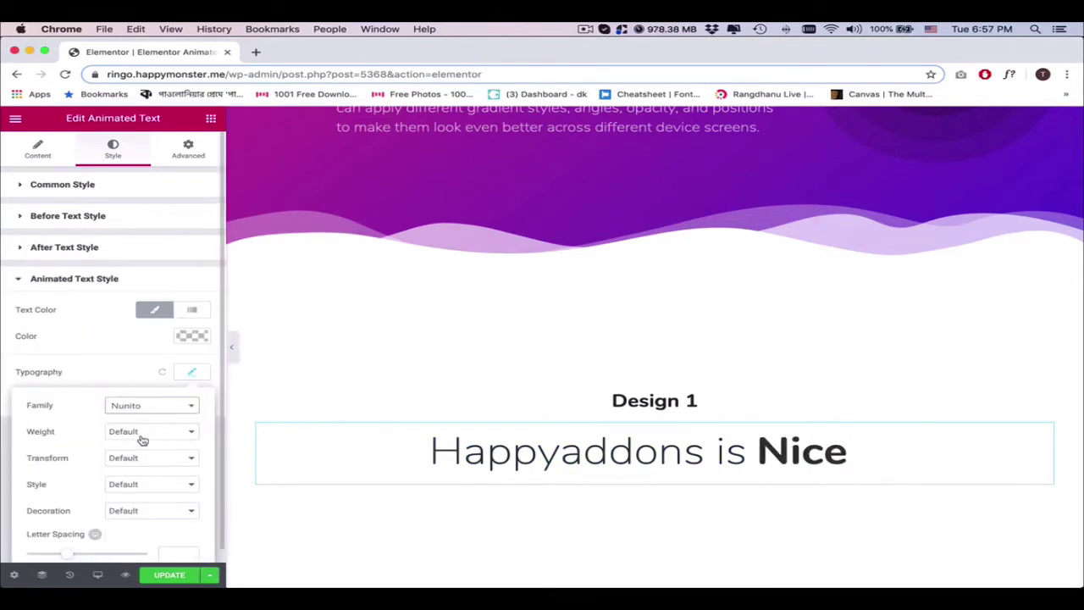
pyautogui.click(102, 342)
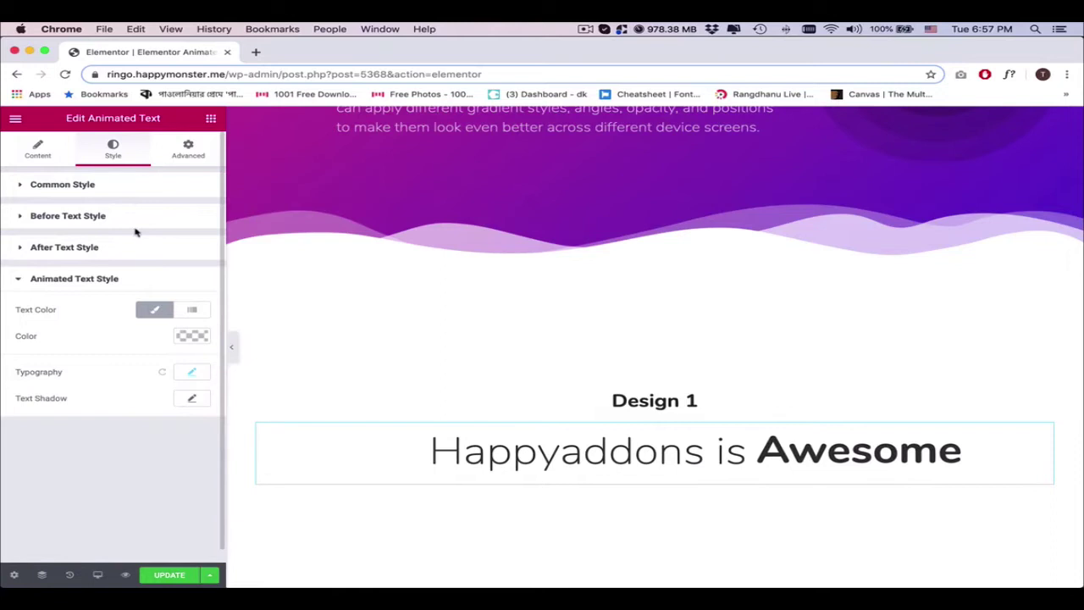
# - Change the three animated text items to Creative, Powerful and Awesome
pyautogui.click(37, 149)
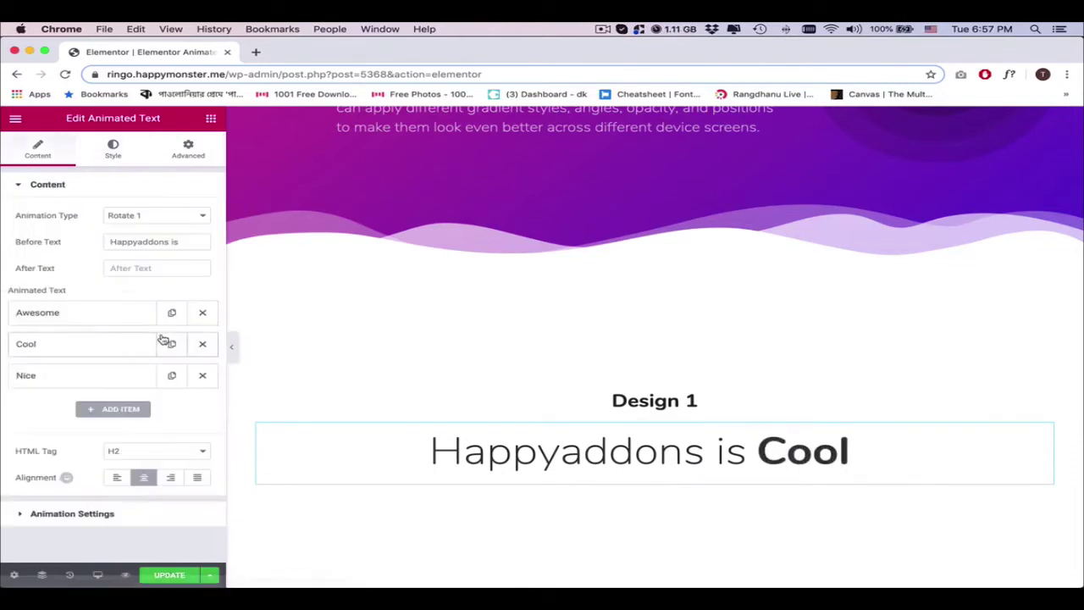
pyautogui.click(102, 317)
pyautogui.write('Creative')
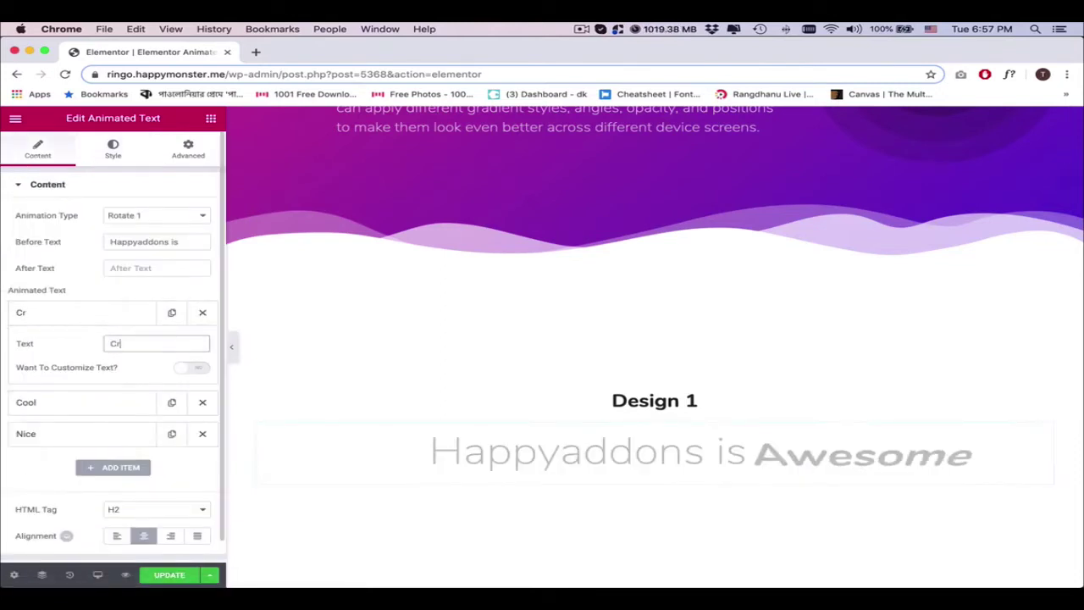
pyautogui.click(113, 322)
pyautogui.click(92, 343)
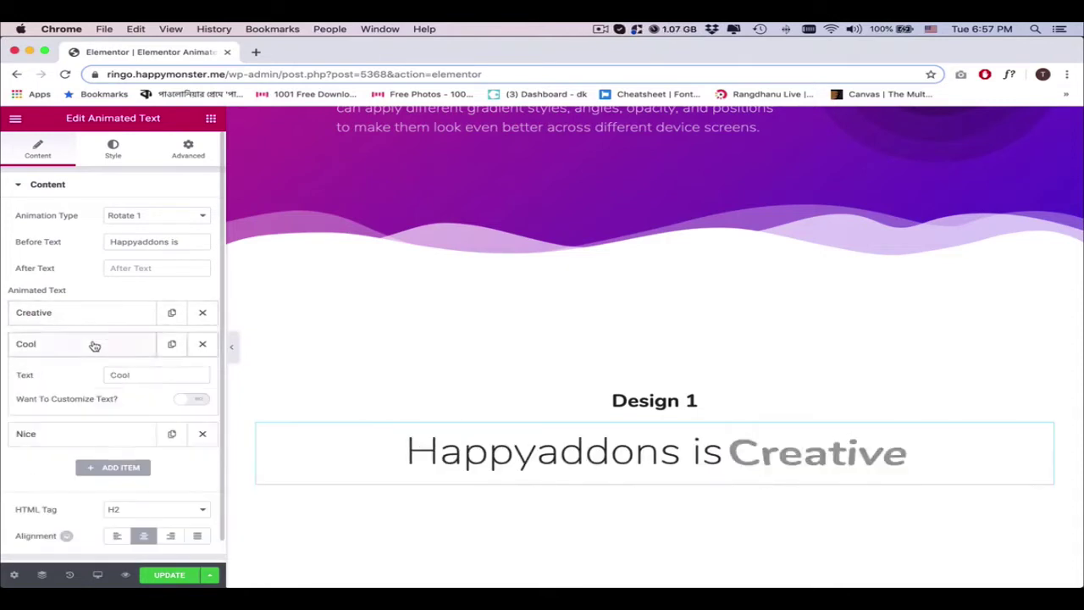
pyautogui.doubleClick(147, 374)
pyautogui.write('Powerfu')
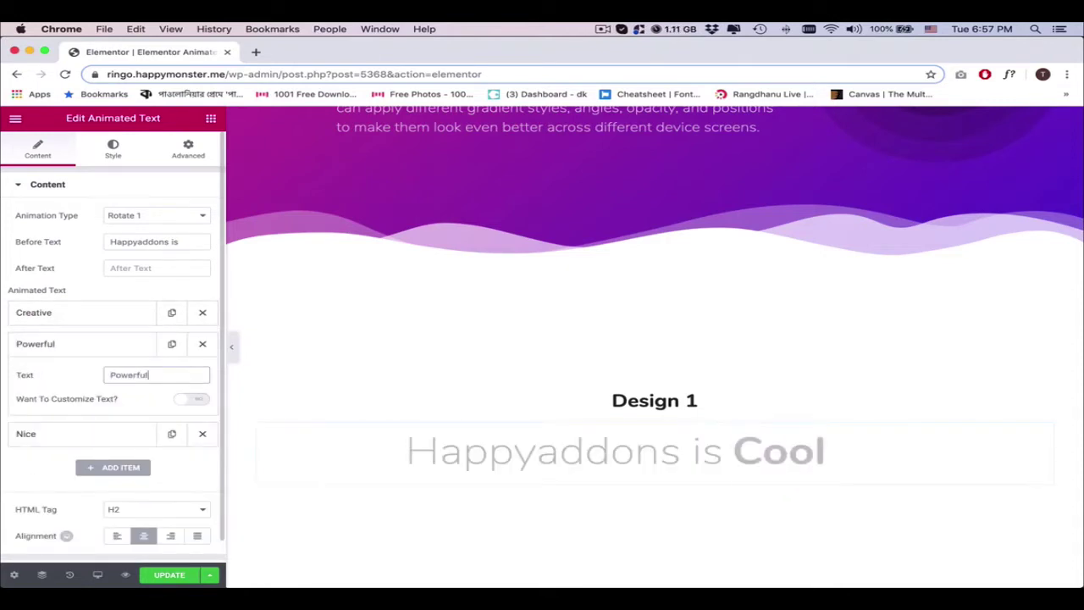
pyautogui.click(123, 346)
pyautogui.click(94, 375)
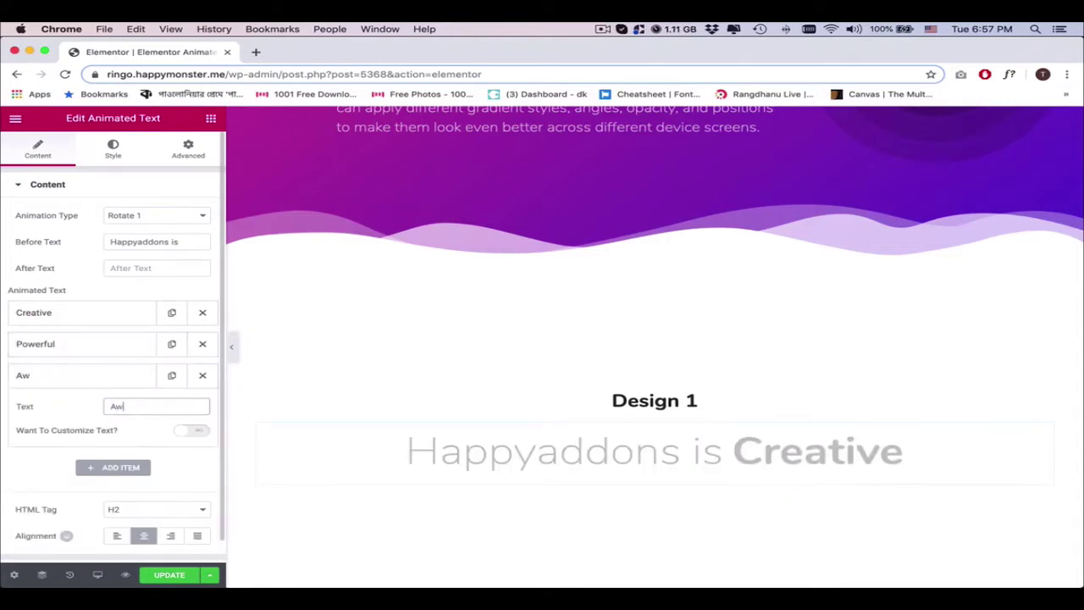
pyautogui.click(104, 376)
# - Enable text customization for the Creative item and give it a purple color
pyautogui.click(102, 320)
pyautogui.click(200, 368)
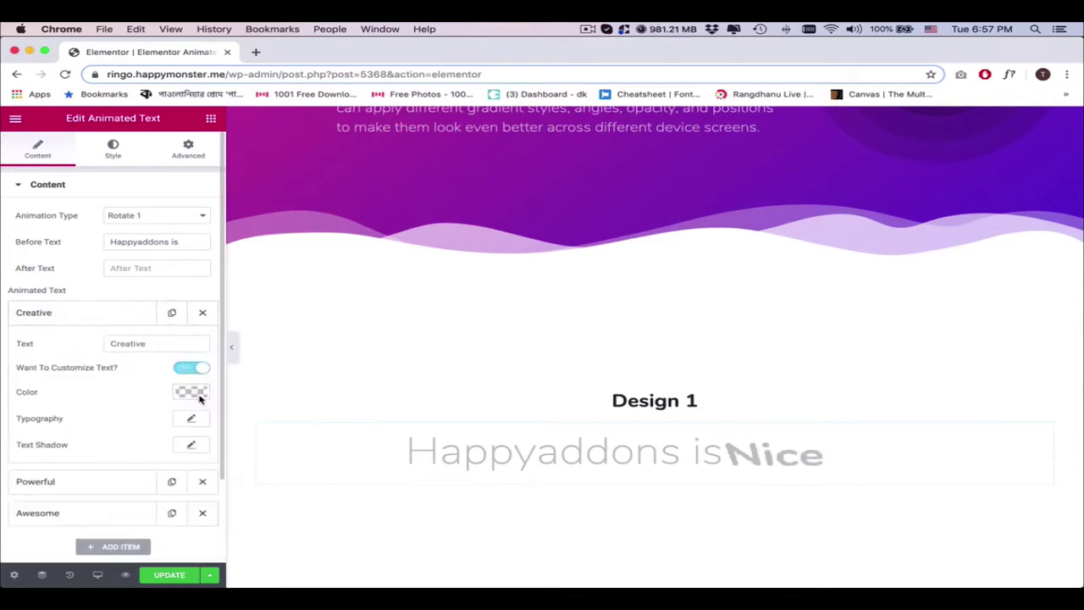
pyautogui.click(196, 392)
pyautogui.scroll(-1, 196, 392)
pyautogui.click(177, 408)
pyautogui.click(121, 373)
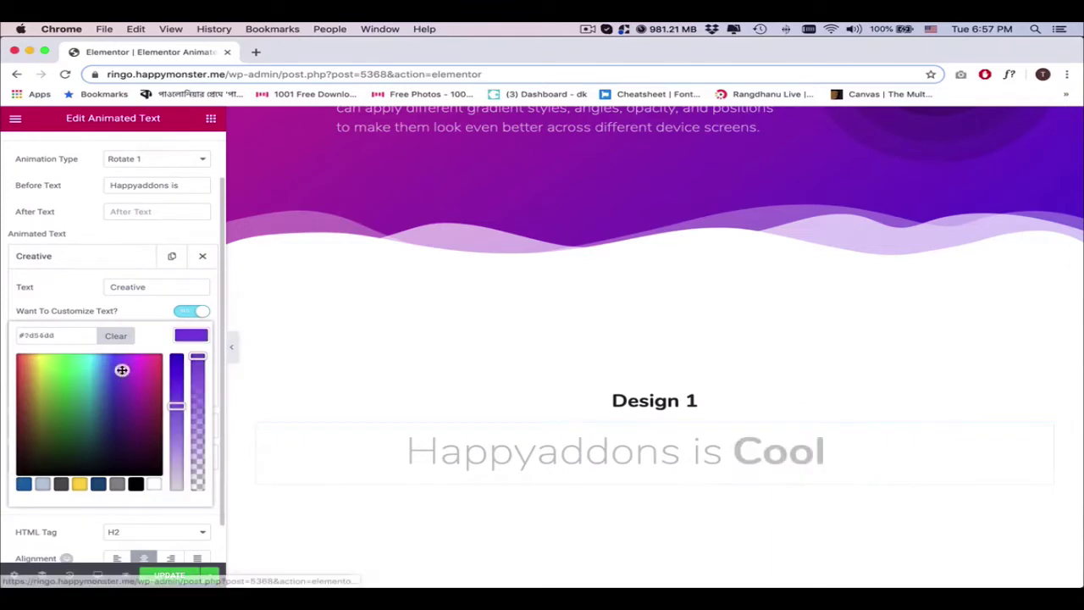
pyautogui.click(130, 265)
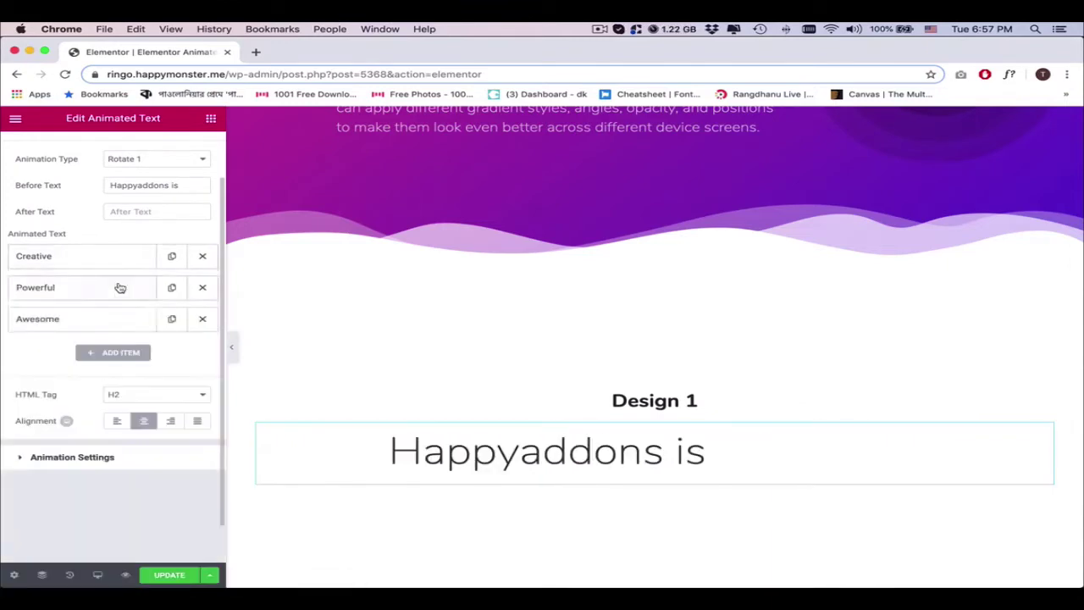
# - Enable text customization for the Powerful item and give it a pink color
pyautogui.click(118, 287)
pyautogui.click(189, 346)
pyautogui.click(195, 401)
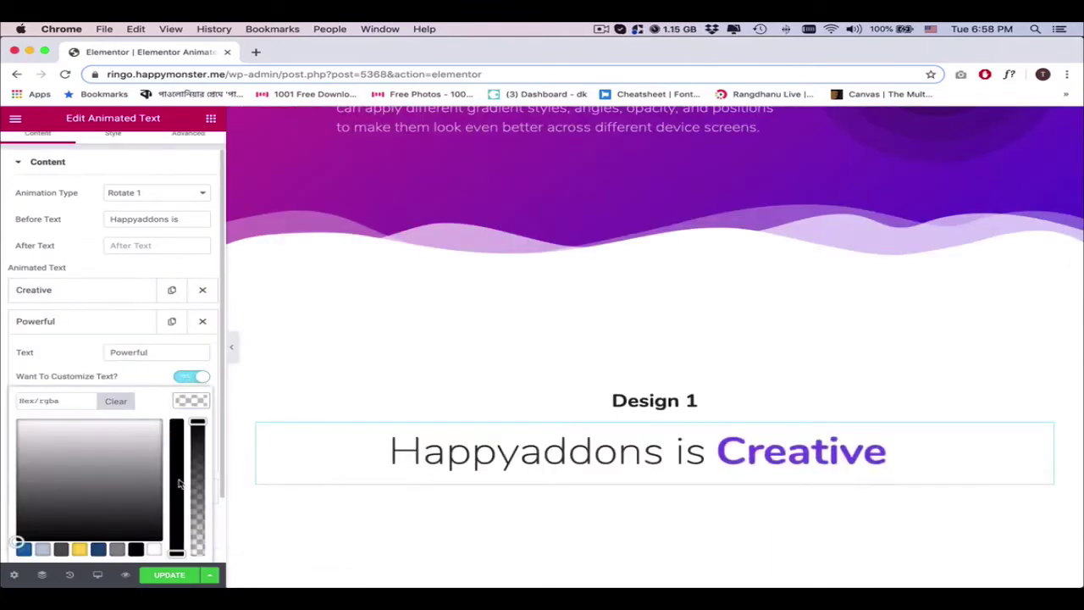
pyautogui.click(177, 484)
pyautogui.click(156, 434)
pyautogui.click(125, 338)
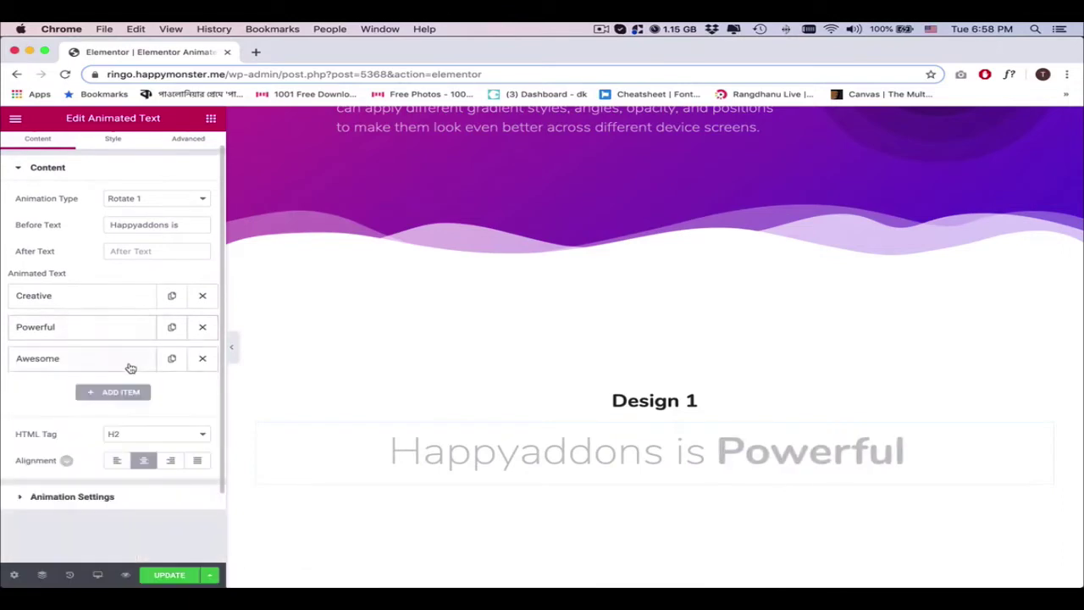
# - Enable text customization for the Awesome item and give it an olive green color
pyautogui.click(130, 361)
pyautogui.click(192, 408)
pyautogui.click(190, 433)
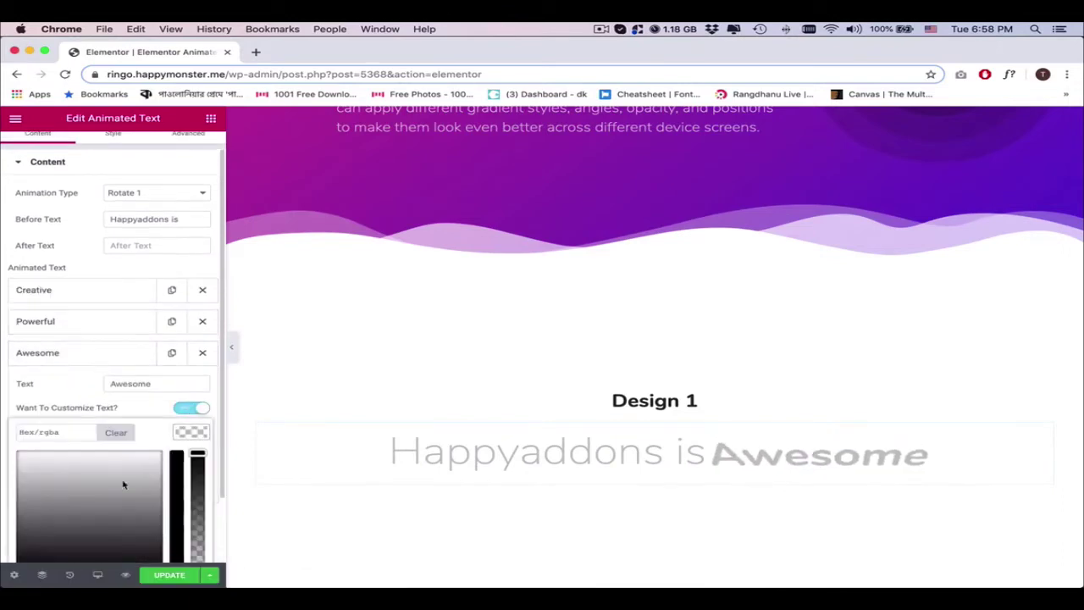
pyautogui.scroll(-2, 187, 440)
pyautogui.click(178, 432)
pyautogui.click(48, 406)
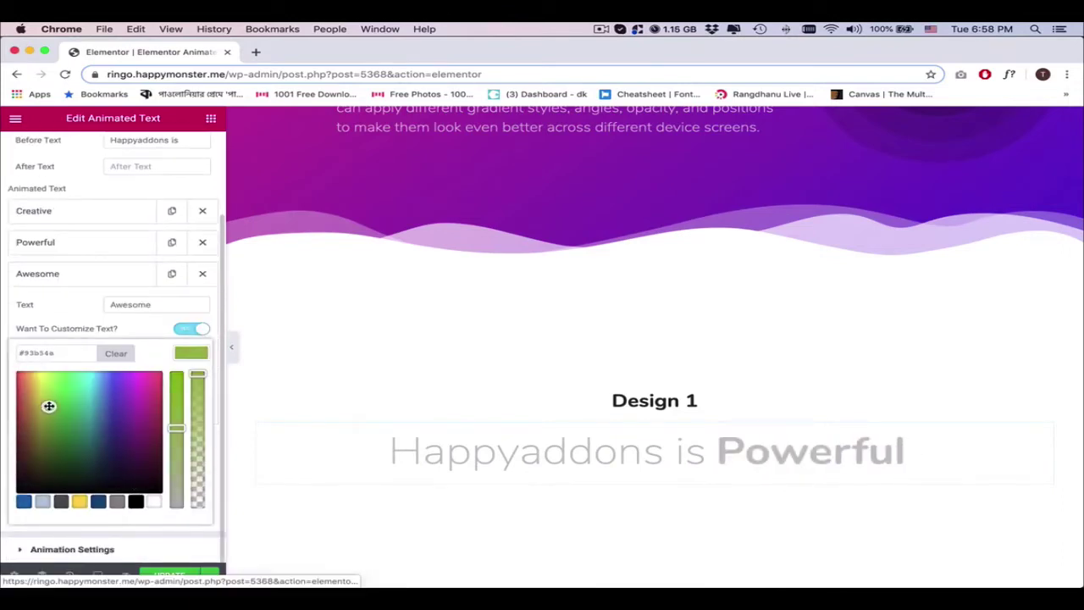
pyautogui.click(79, 276)
pyautogui.click(79, 274)
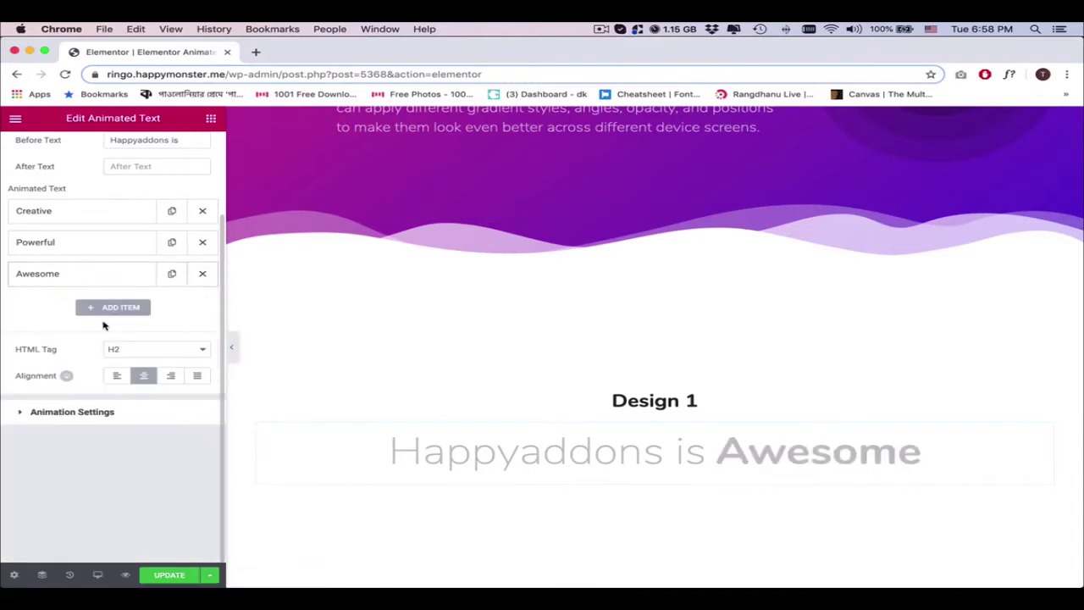
# - Collapse the Powerful item's settings and add "Widget" as the text after the animated words
pyautogui.click(50, 242)
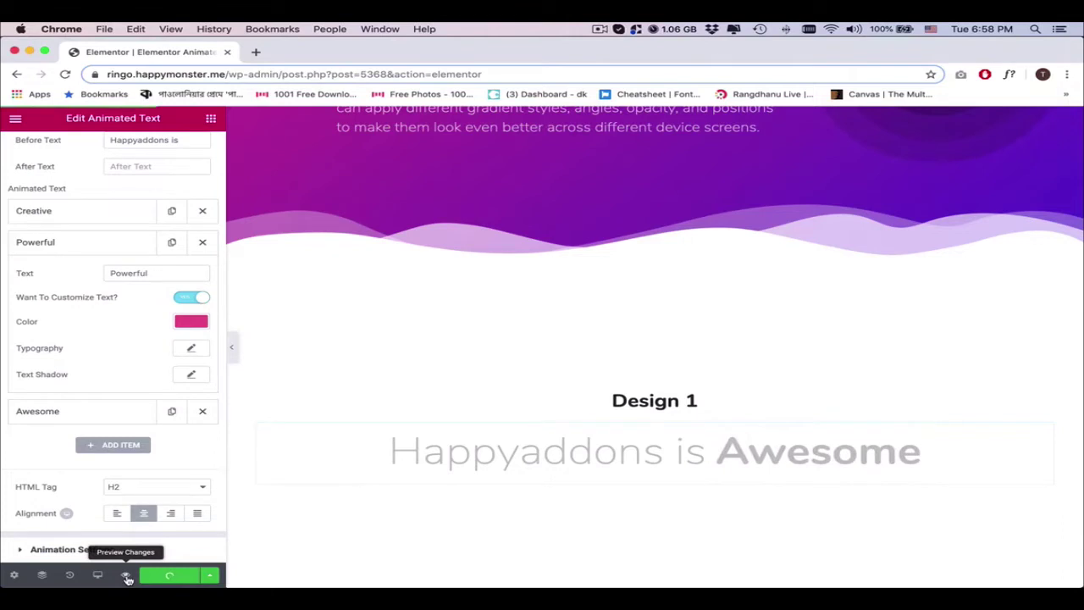
pyautogui.click(72, 243)
pyautogui.click(156, 268)
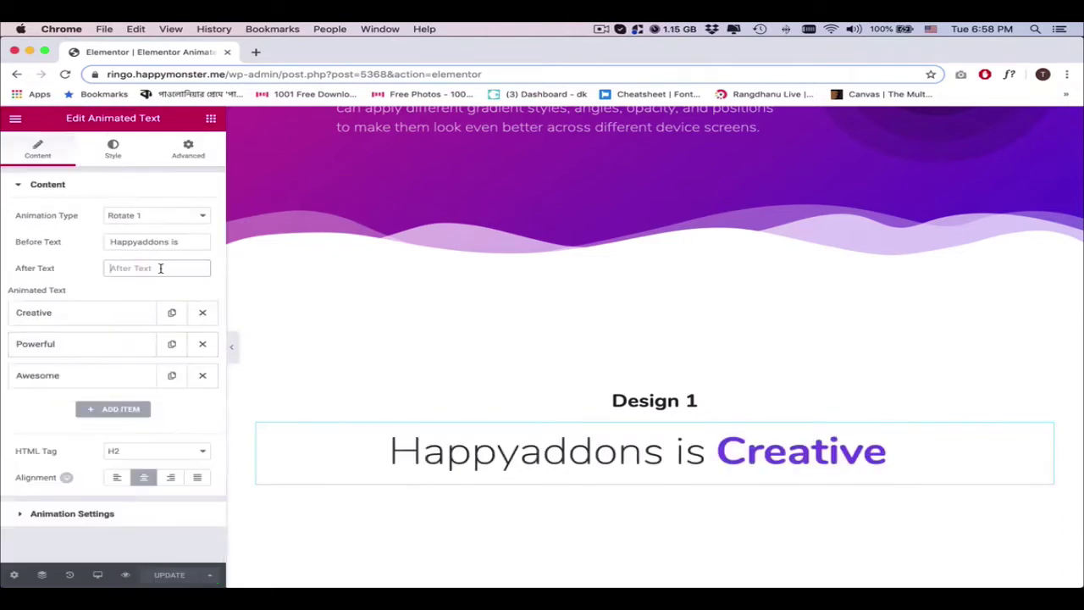
pyautogui.write('Widget')
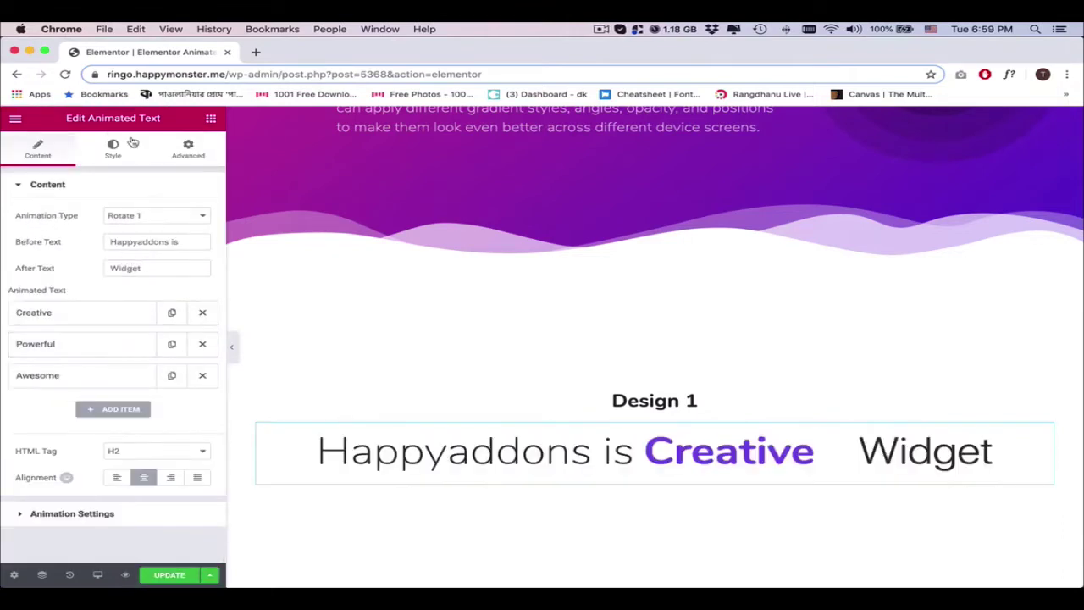
# - Set the after text's typography to the Nunito font family with a weight of 200
pyautogui.click(113, 149)
pyautogui.click(119, 247)
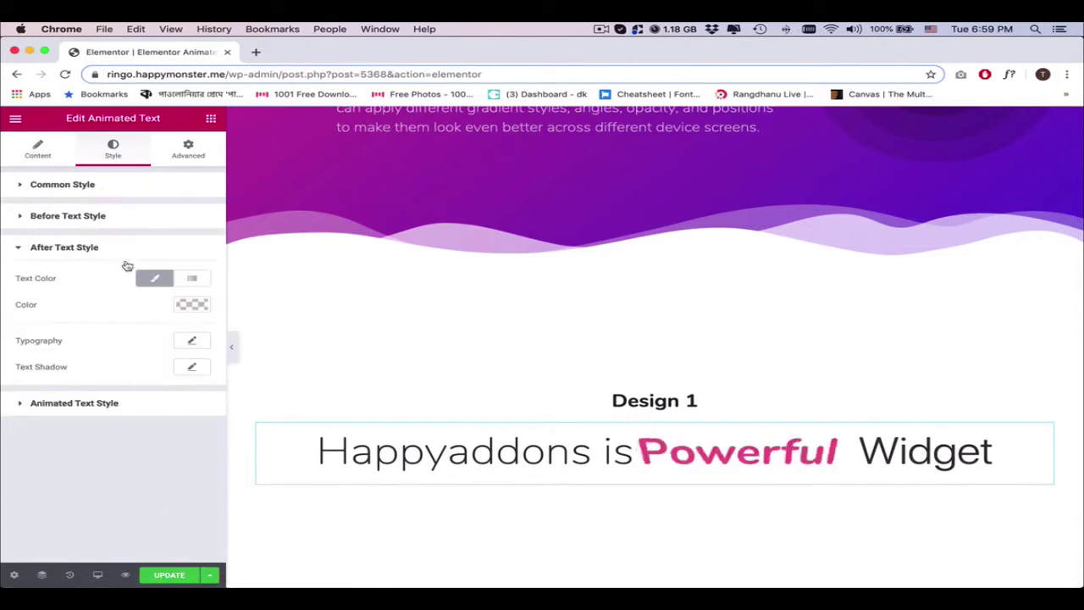
pyautogui.click(193, 341)
pyautogui.click(162, 374)
pyautogui.write('nun')
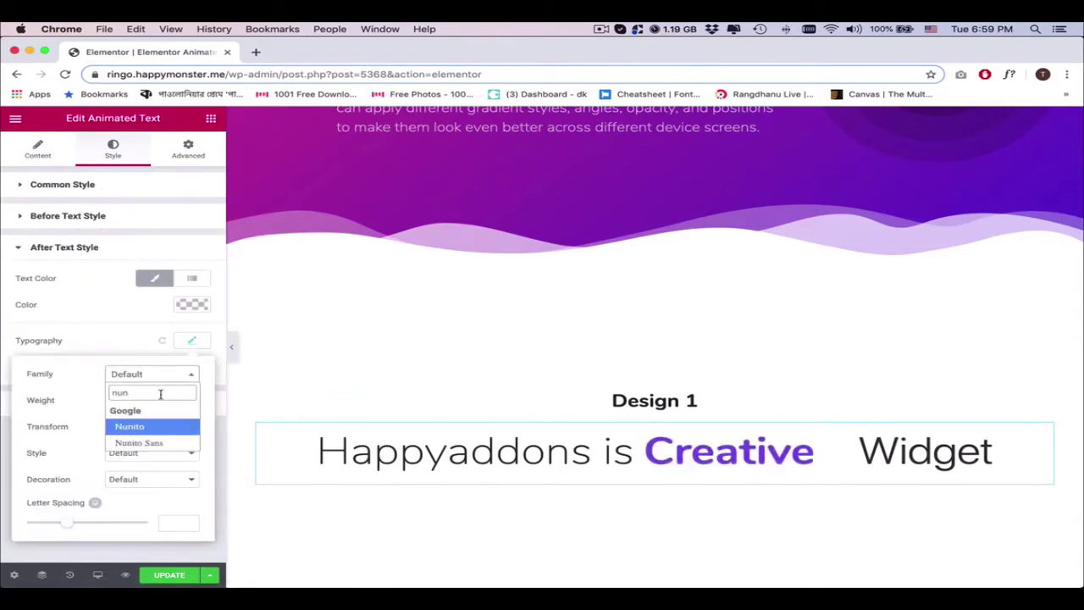
pyautogui.click(148, 431)
pyautogui.click(135, 398)
pyautogui.click(130, 316)
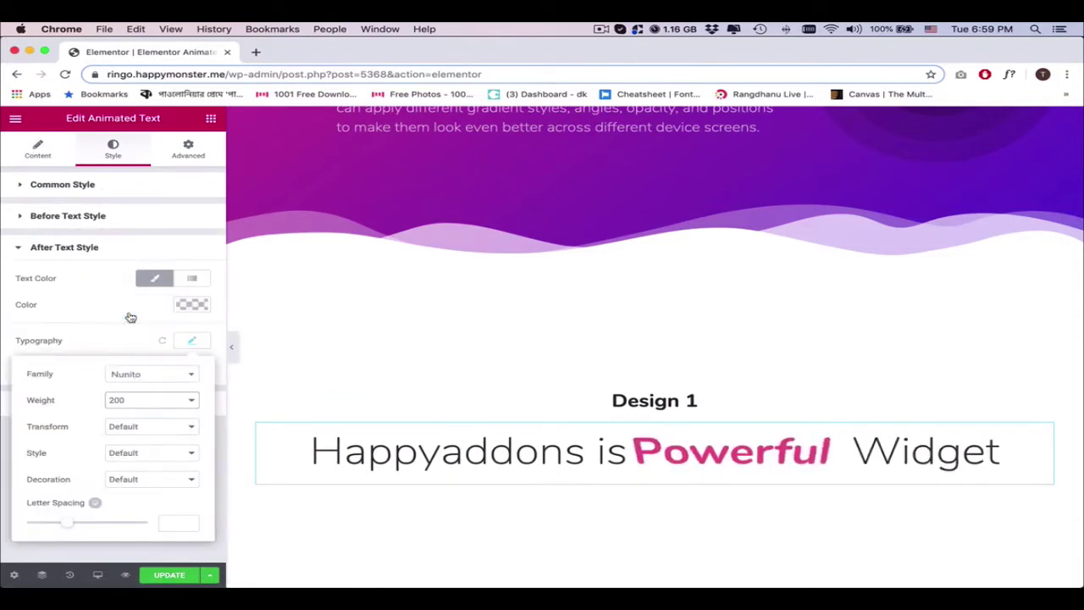
pyautogui.click(90, 310)
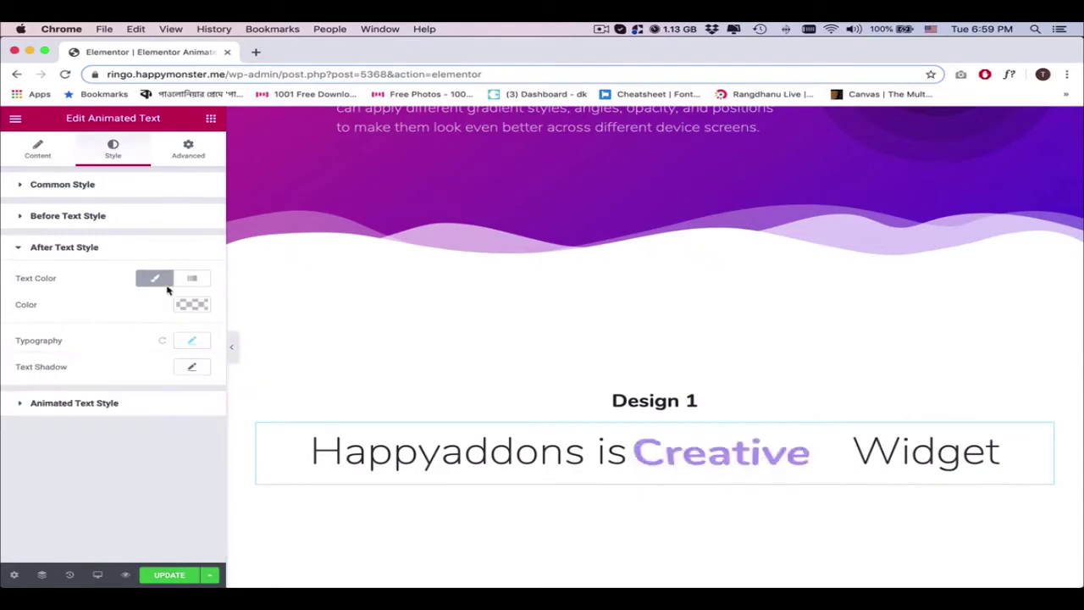
# - Return to the widget's content settings and preview the Design 1 heading at full width
pyautogui.click(31, 153)
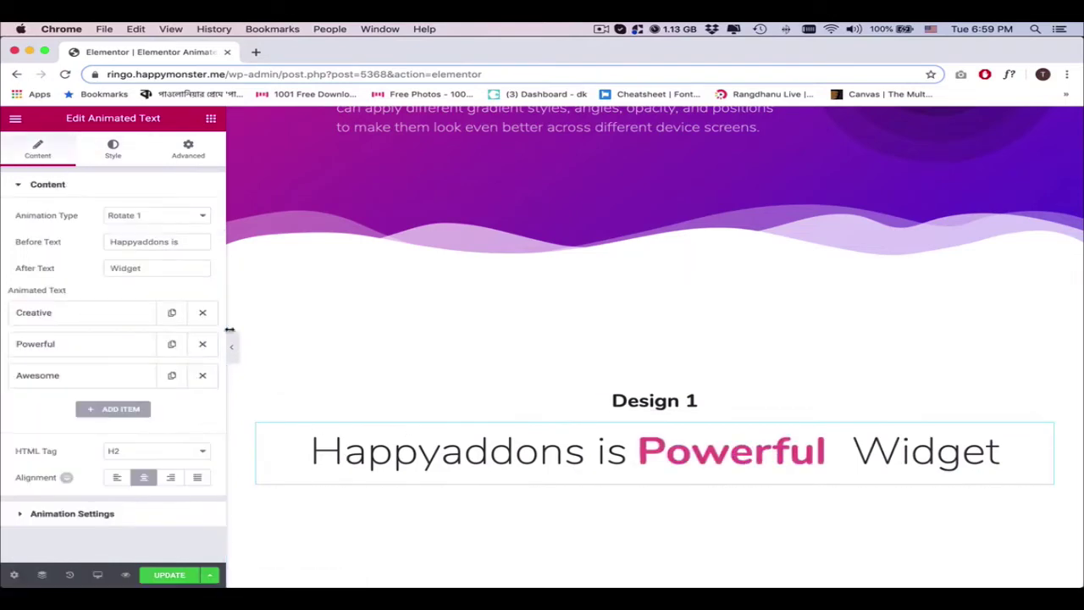
pyautogui.press('super+p')
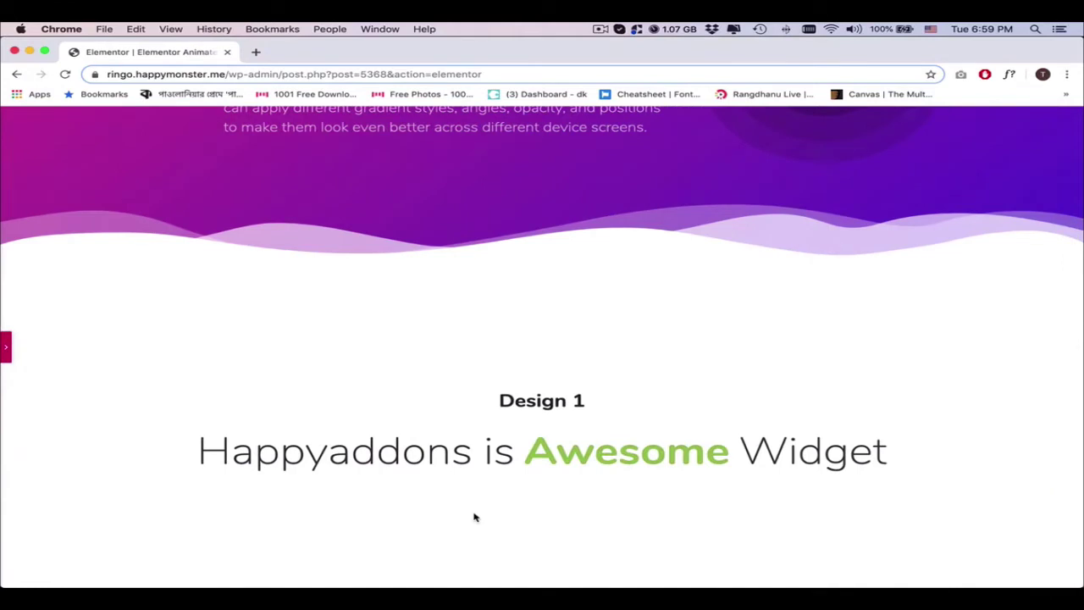
pyautogui.press('super+p')
# - Try the Type and Rotate 2 animation types on the Design 1 heading
pyautogui.click(148, 215)
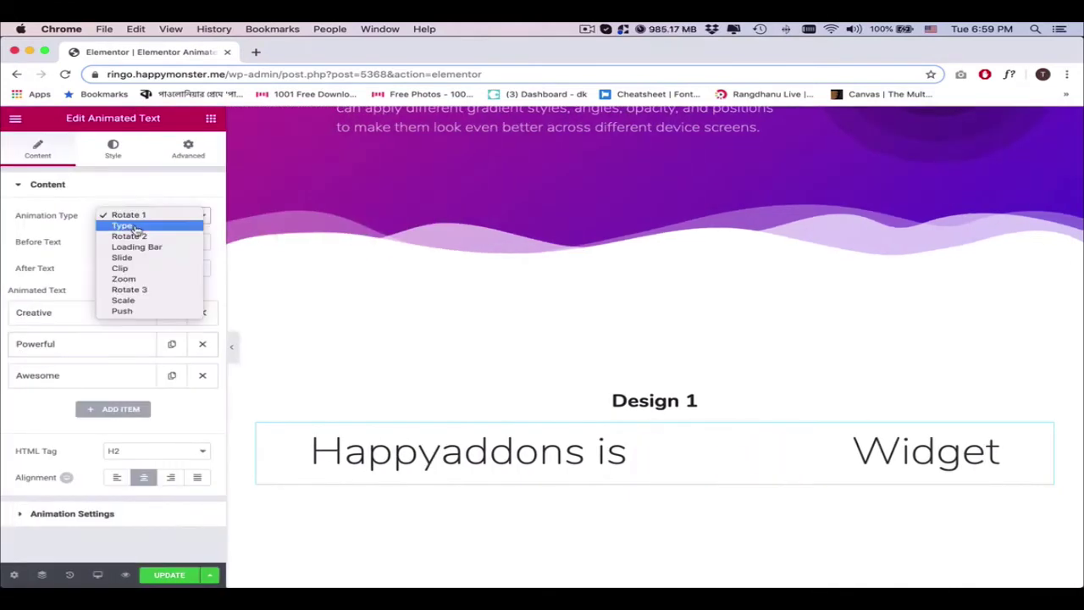
pyautogui.click(133, 226)
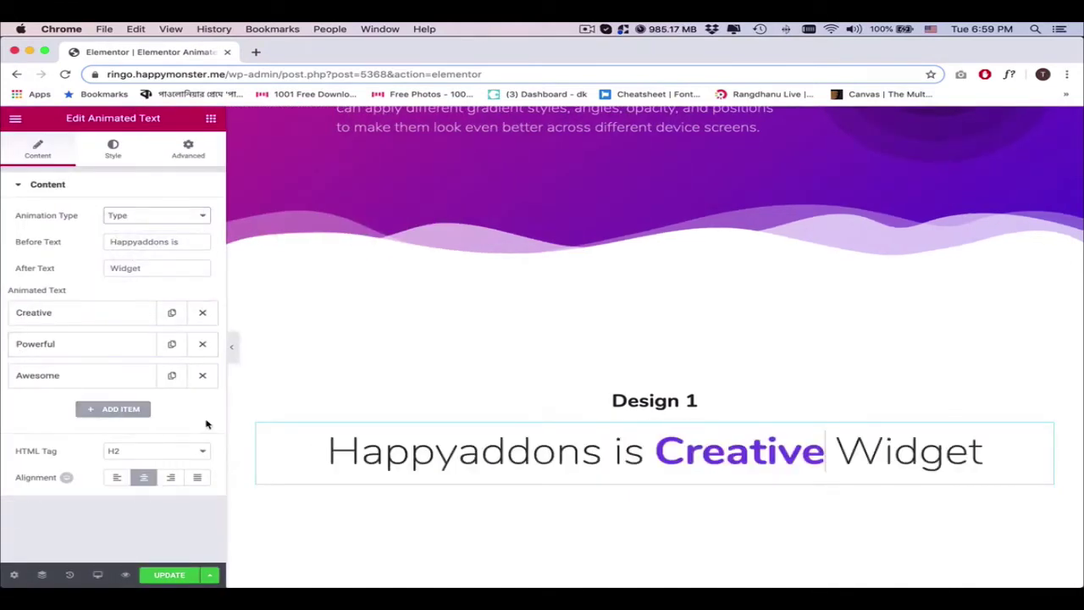
pyautogui.click(141, 218)
pyautogui.click(141, 225)
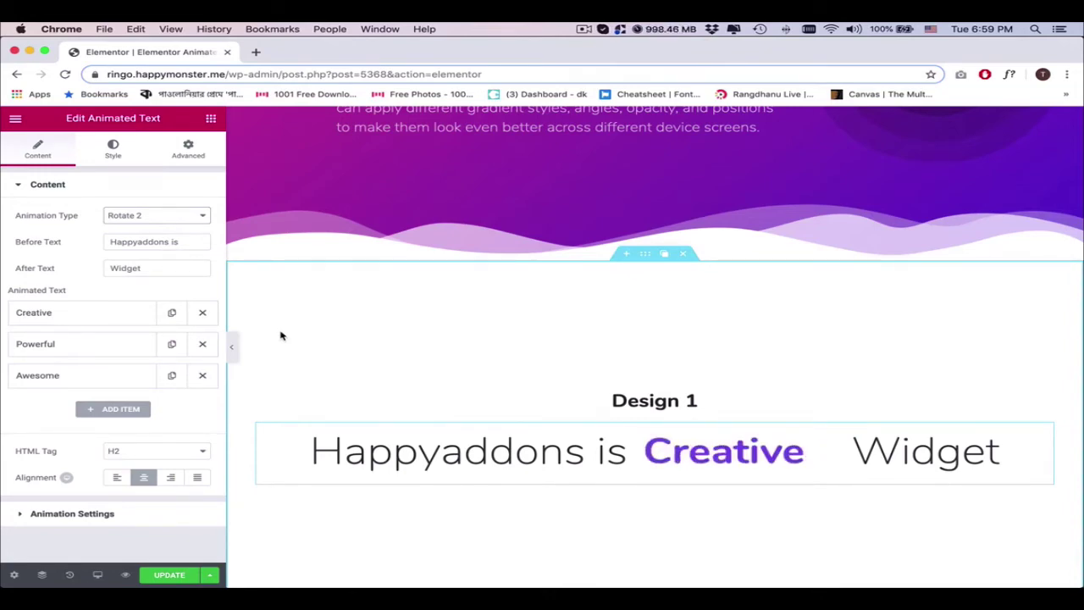
# - Try the Loading Bar and Slide animation types on the Design 1 heading
pyautogui.click(123, 218)
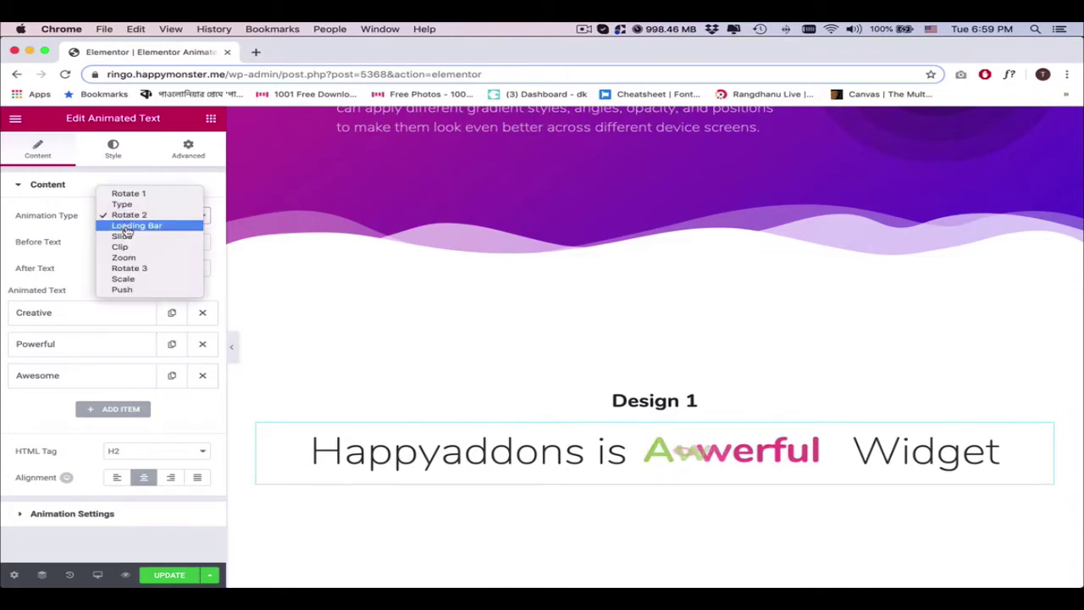
pyautogui.click(125, 226)
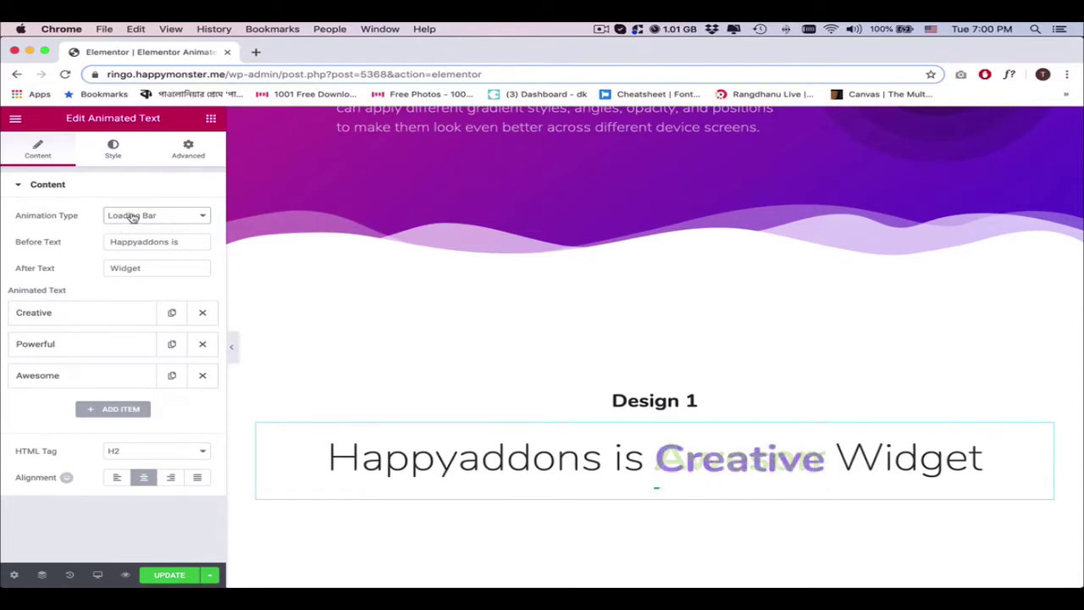
pyautogui.click(132, 218)
pyautogui.click(131, 227)
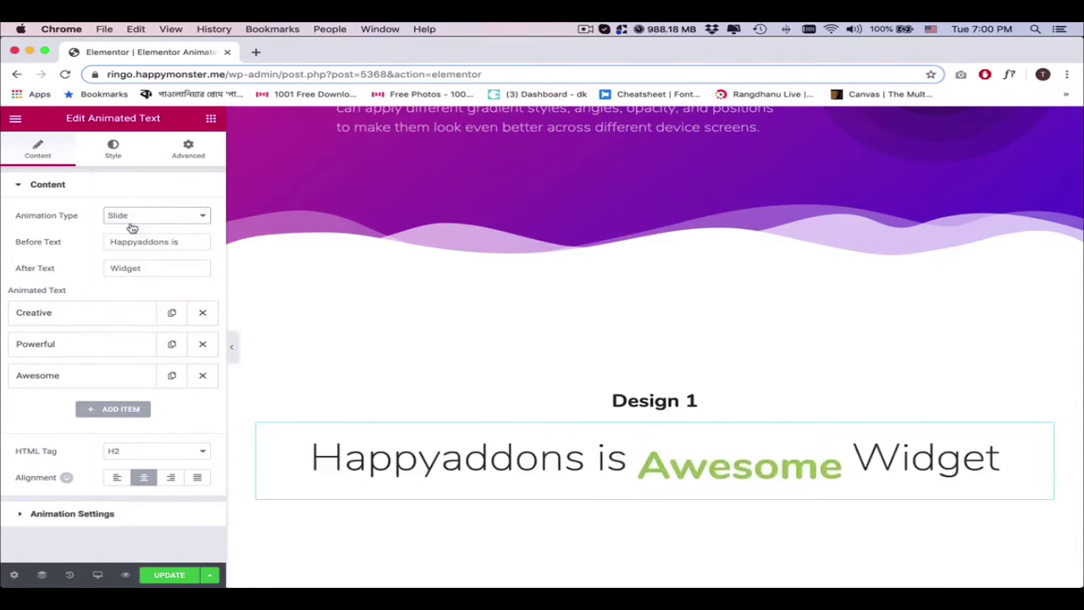
# - Try the Clip and Zoom animation types on the Design 1 heading
pyautogui.click(133, 222)
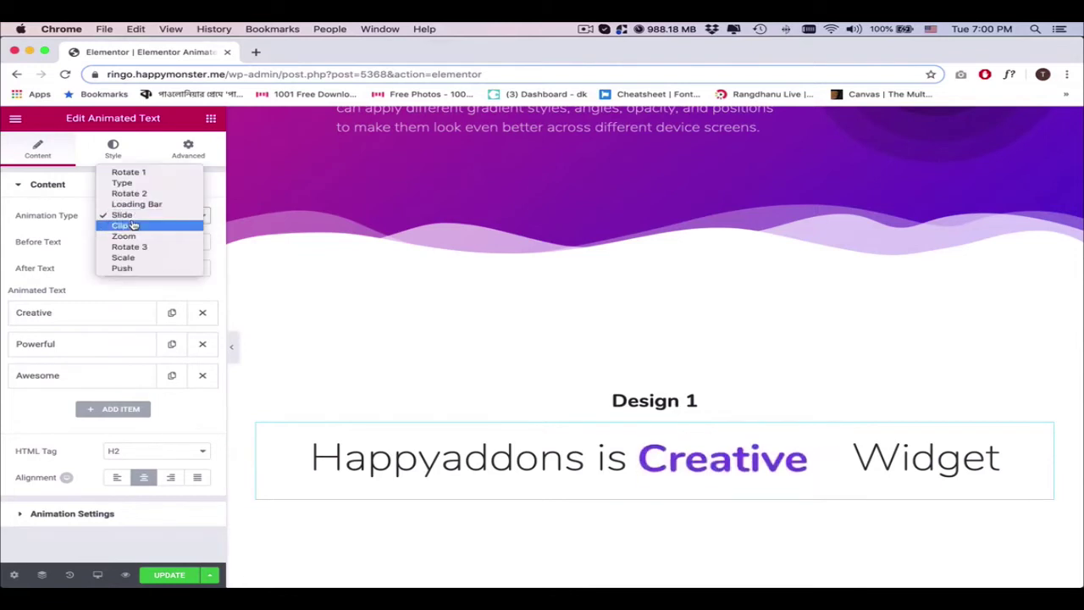
pyautogui.click(127, 225)
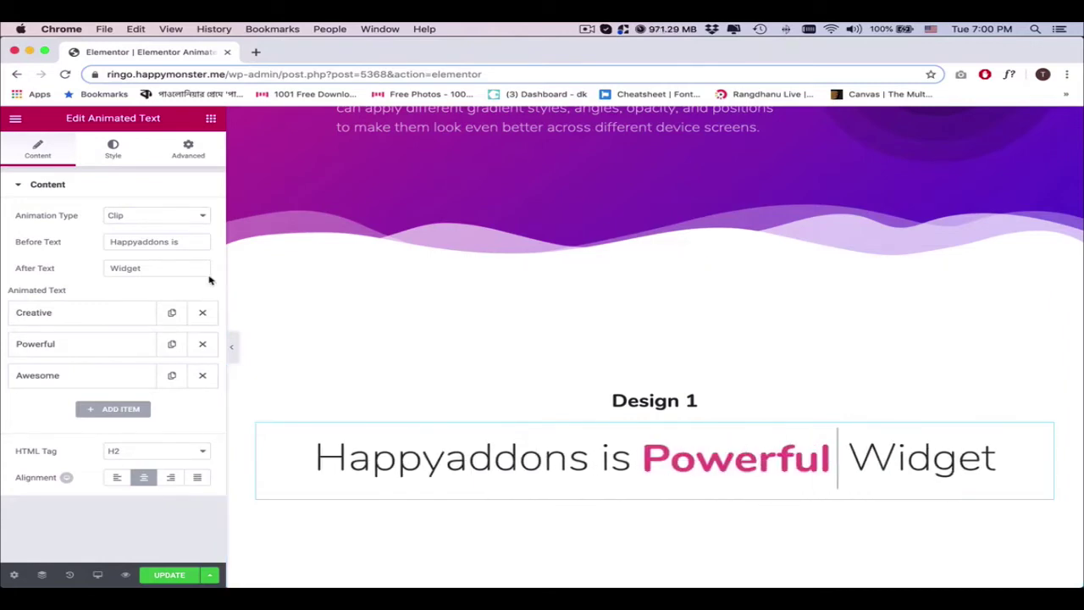
pyautogui.click(132, 219)
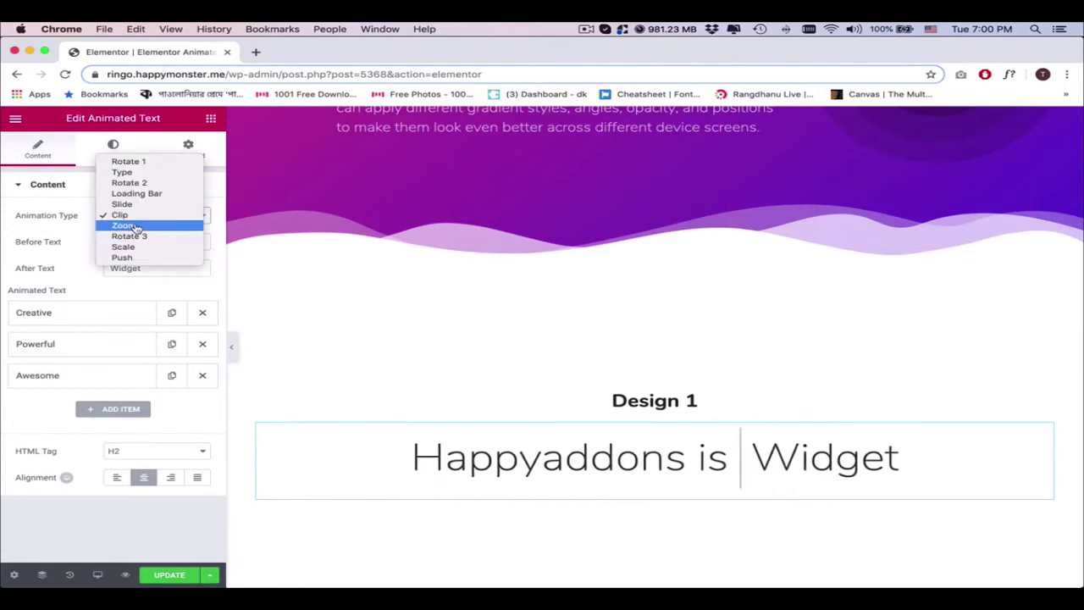
pyautogui.click(124, 226)
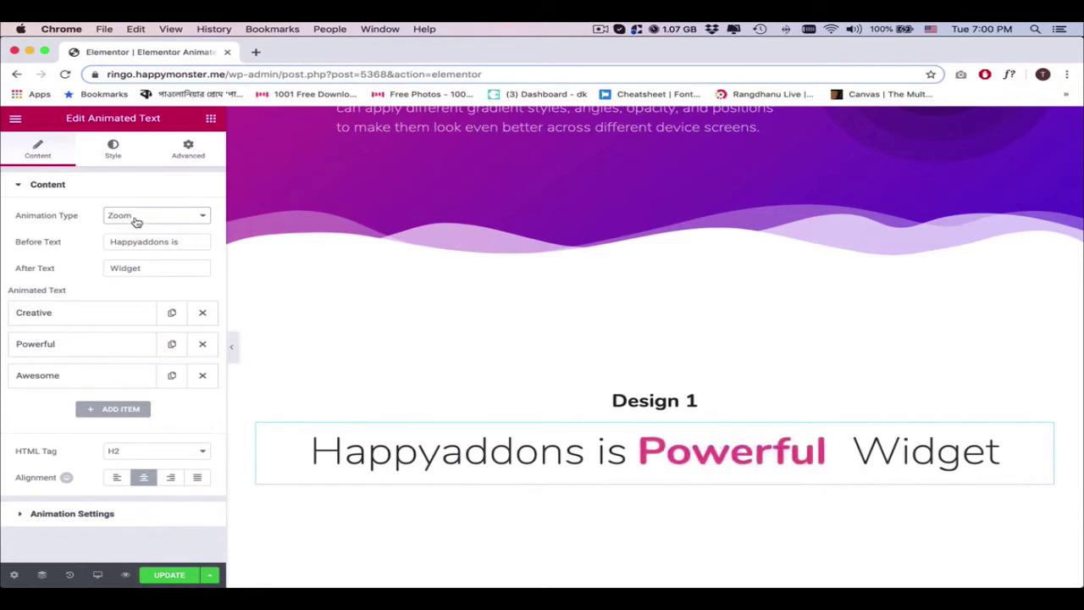
# - Try the Rotate 3 and Scale animation types on the Design 1 heading
pyautogui.click(134, 218)
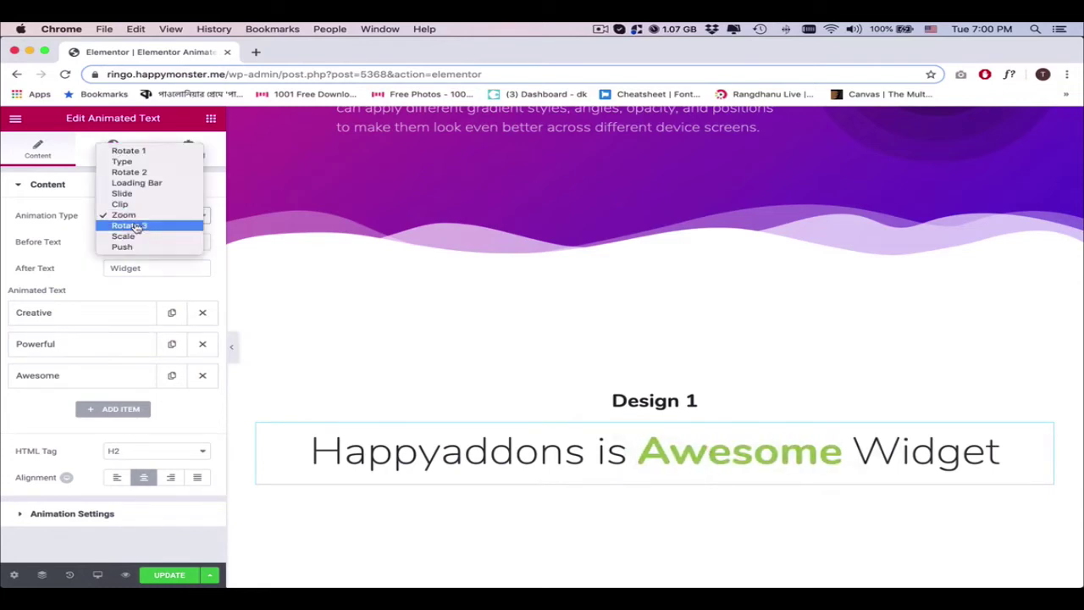
pyautogui.click(136, 227)
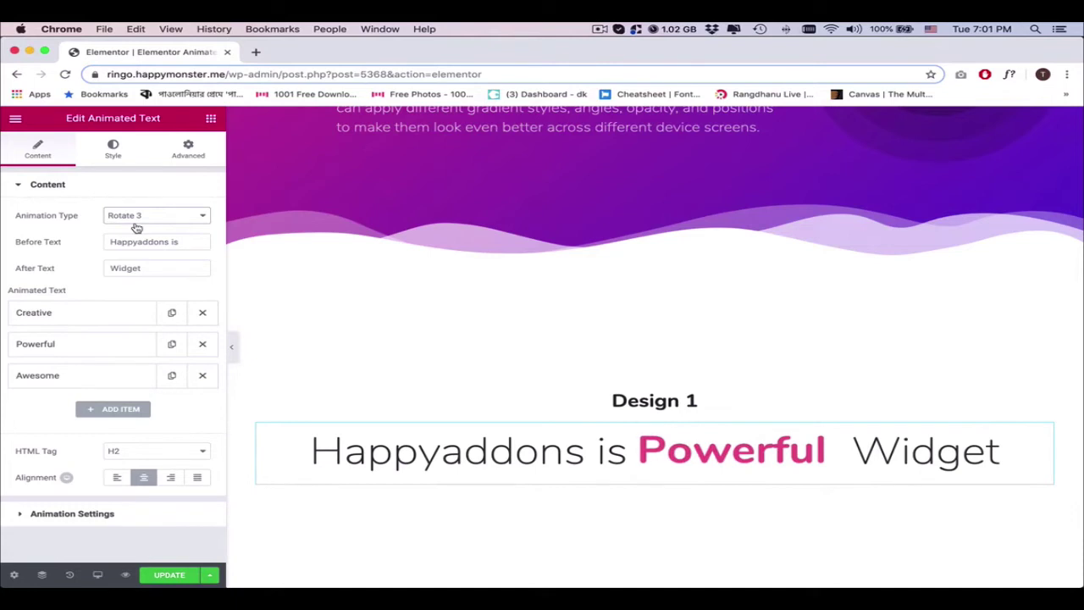
pyautogui.click(140, 223)
pyautogui.click(139, 230)
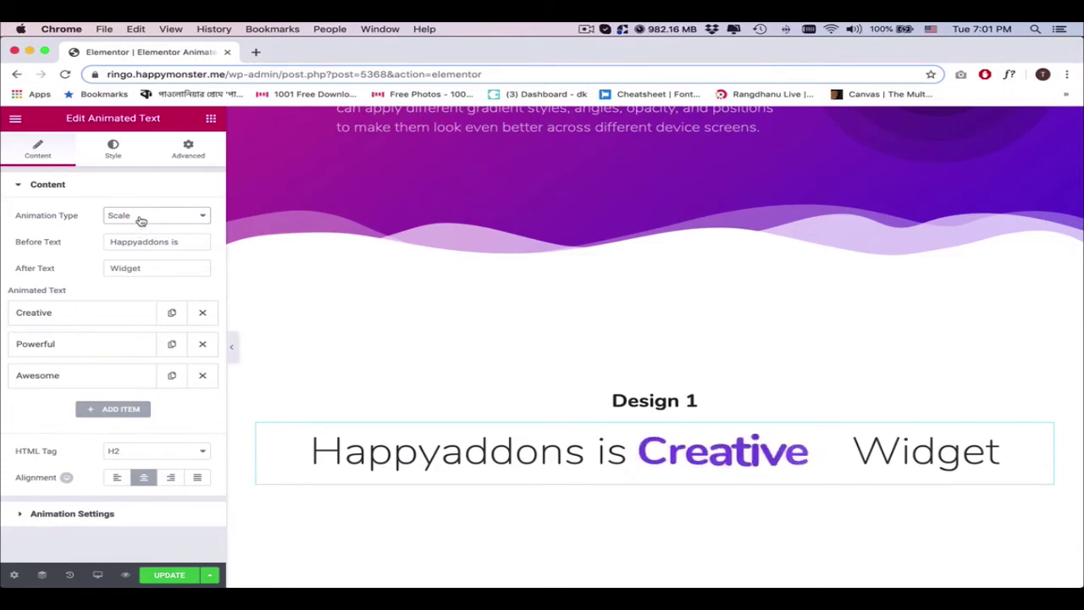
# - Set the Design 1 heading's animation type to Push
pyautogui.click(141, 219)
pyautogui.click(140, 225)
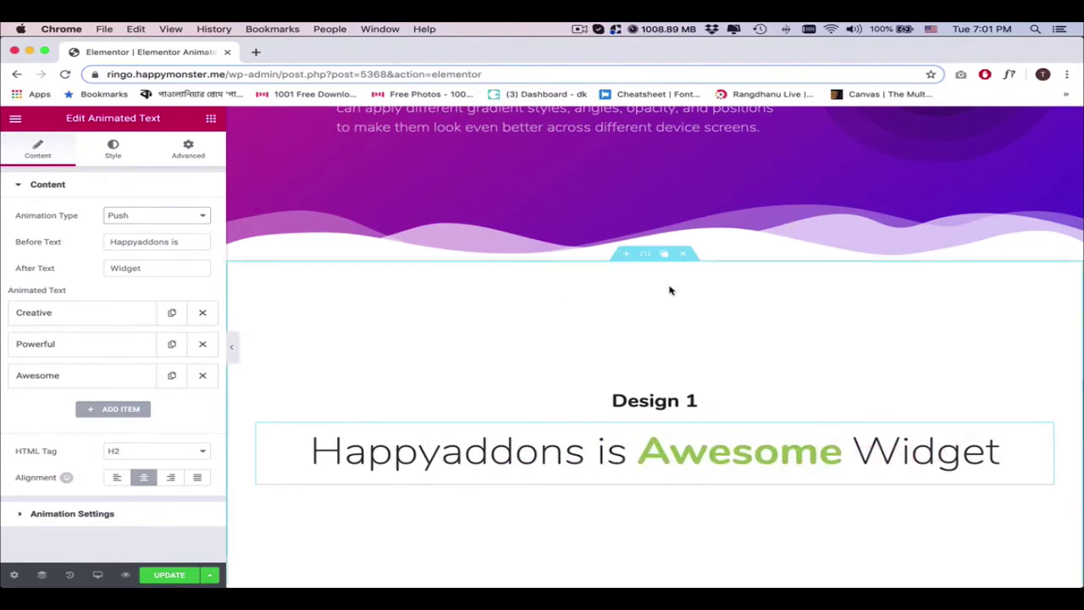
# - Examine the other animated text designs further down the page, from Design 3 to Design 8
pyautogui.scroll(-5, 669, 287)
pyautogui.scroll(-5, 669, 290)
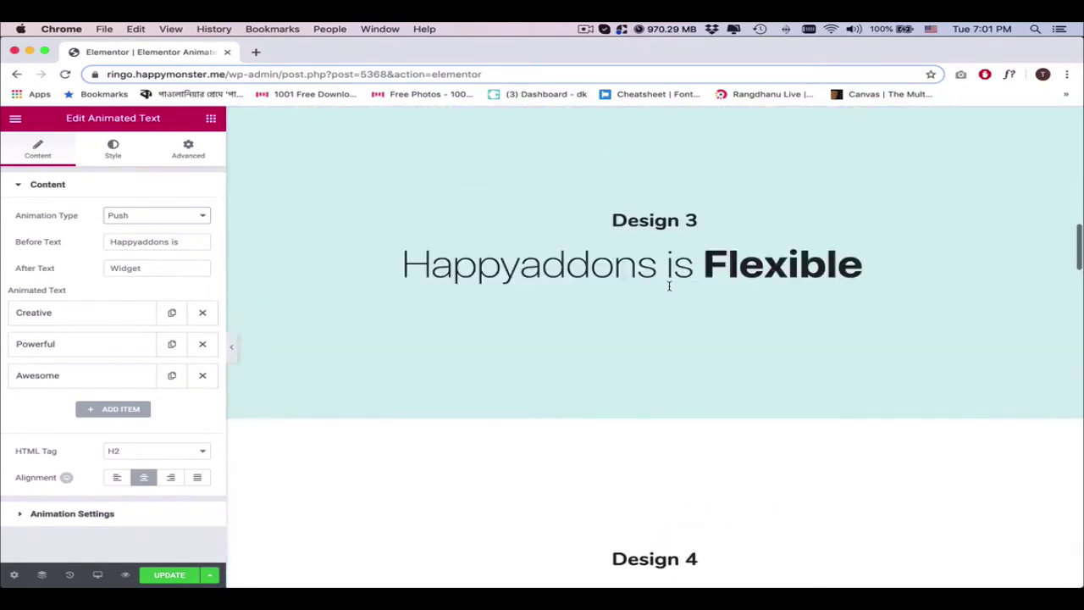
pyautogui.scroll(-4, 827, 396)
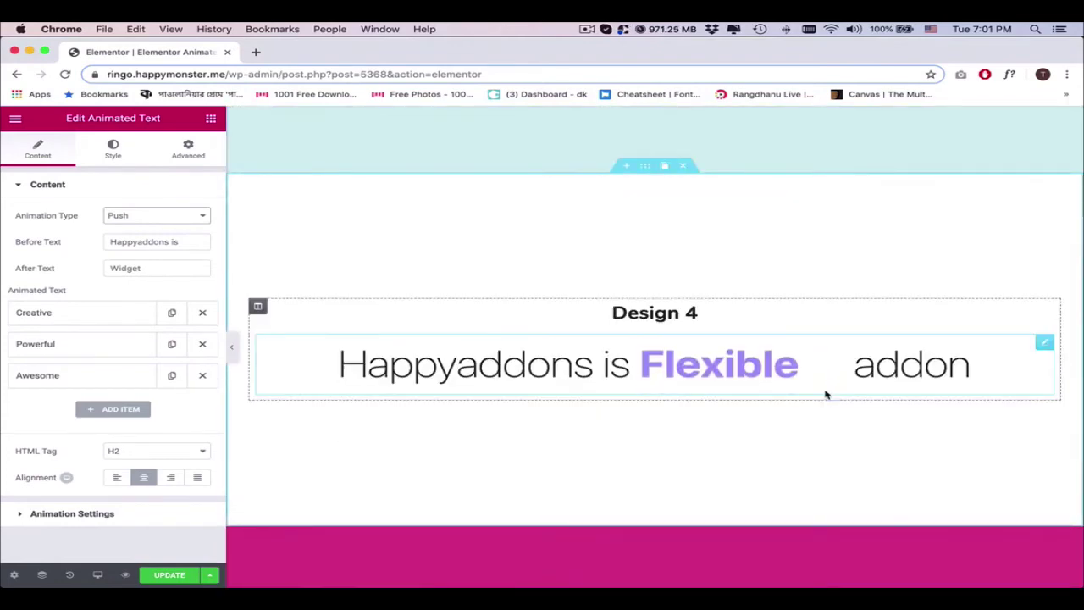
pyautogui.scroll(-5, 825, 394)
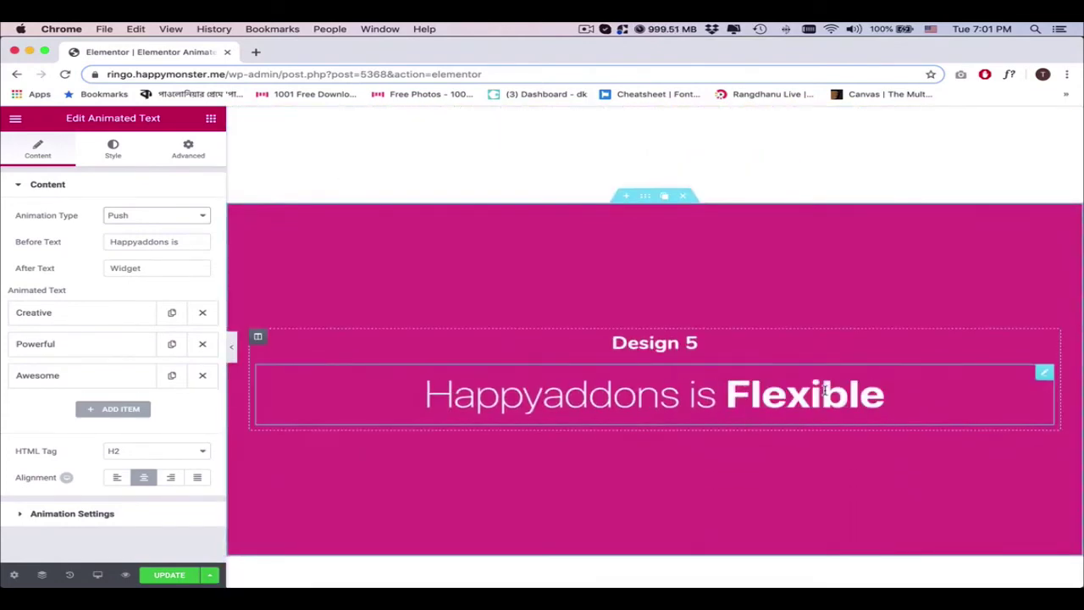
pyautogui.scroll(-7, 825, 392)
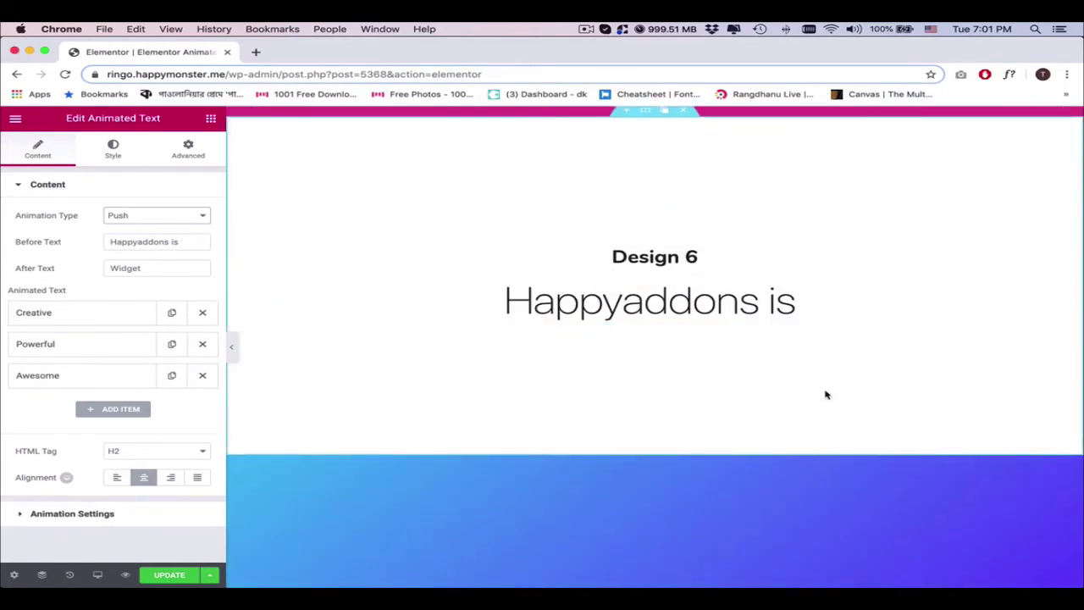
pyautogui.scroll(-6, 825, 394)
pyautogui.scroll(2, 825, 393)
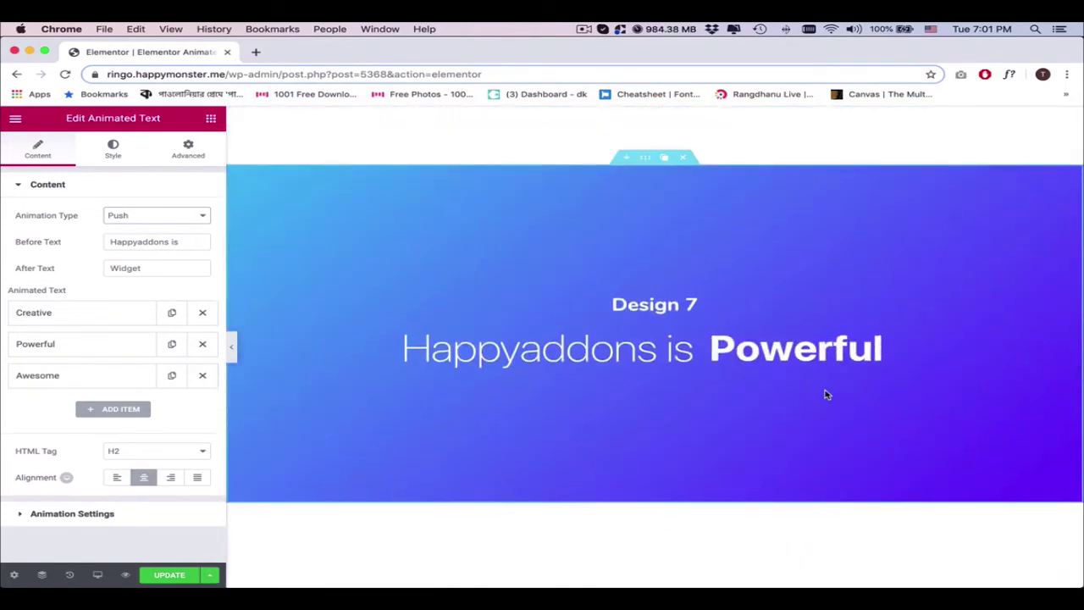
pyautogui.scroll(-5, 826, 394)
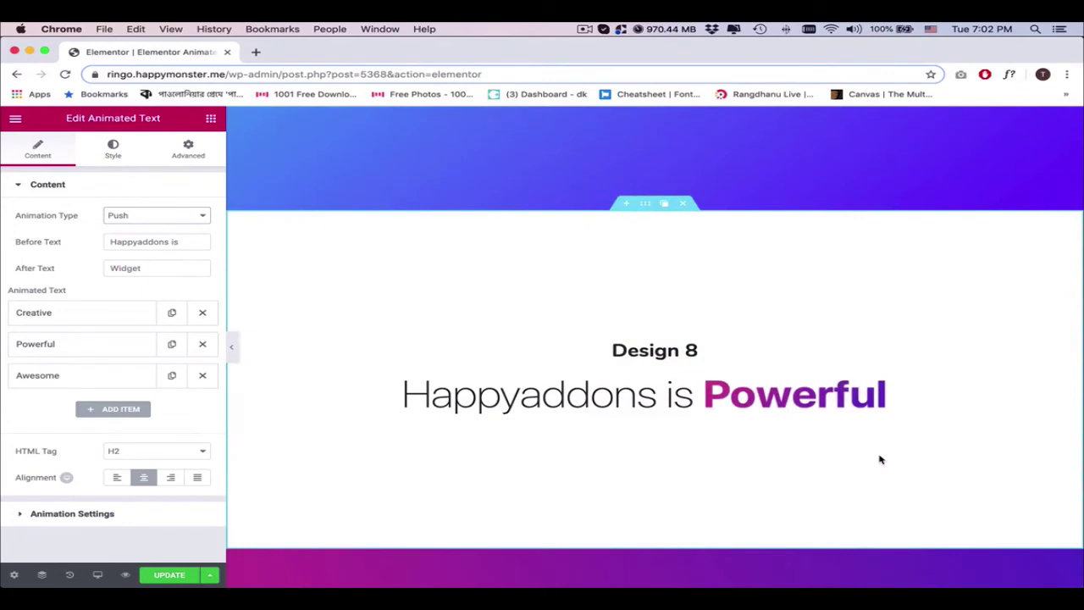
pyautogui.scroll(-5, 879, 459)
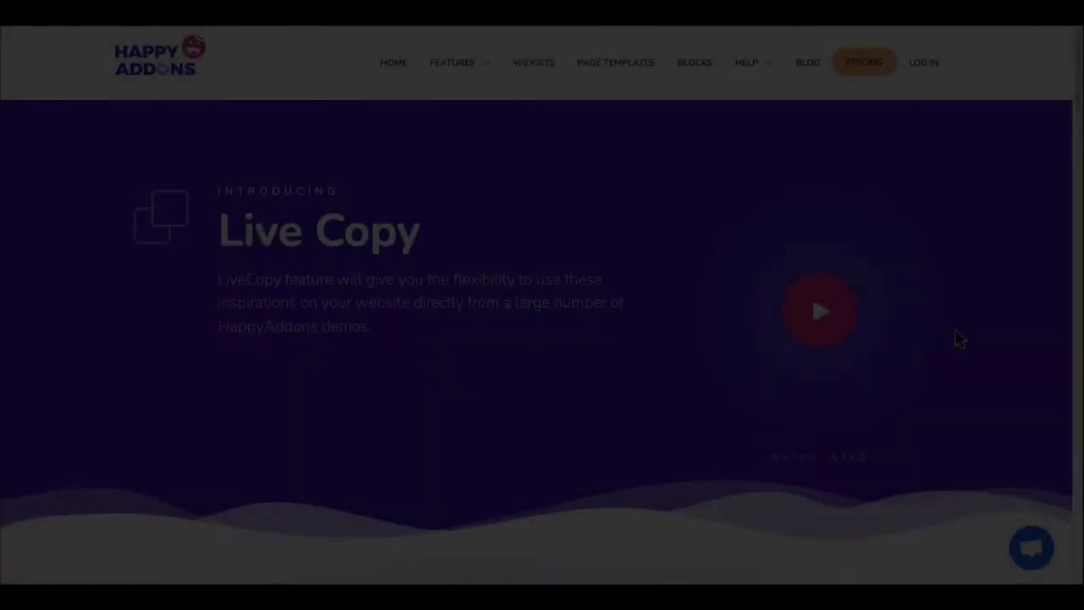
# - Read through the Live Copy feature page on the Happy Addons website and return toward its introduction
pyautogui.scroll(-6, 960, 339)
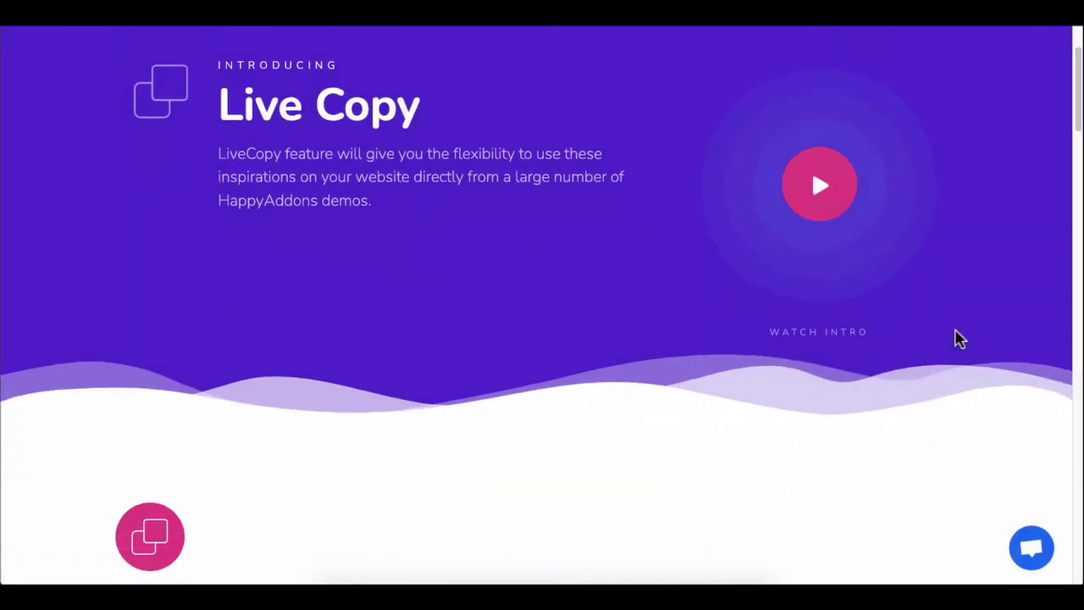
pyautogui.scroll(-8, 959, 339)
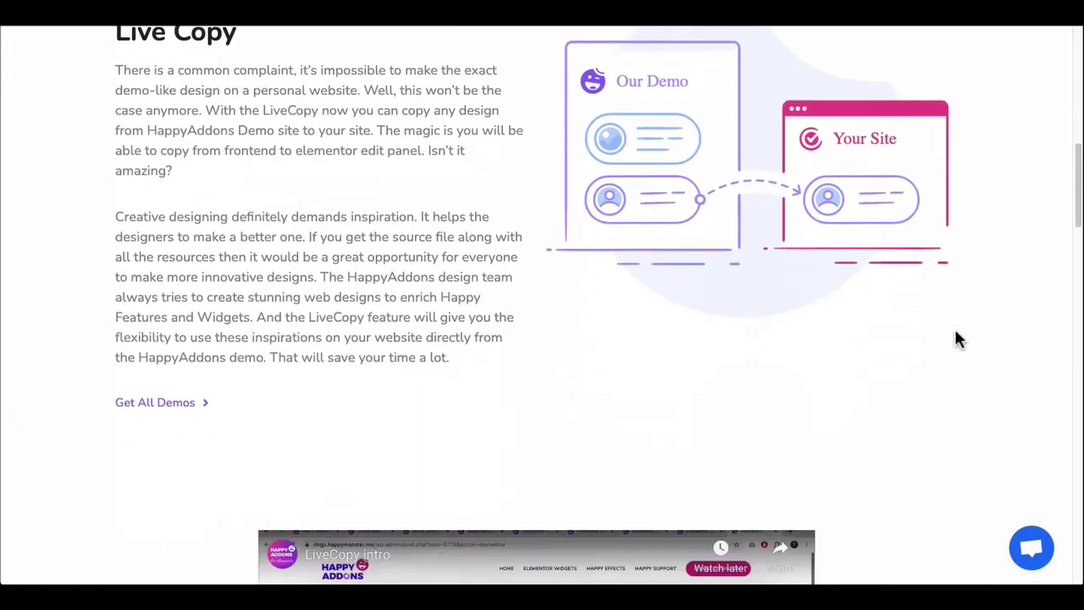
pyautogui.scroll(-8, 959, 338)
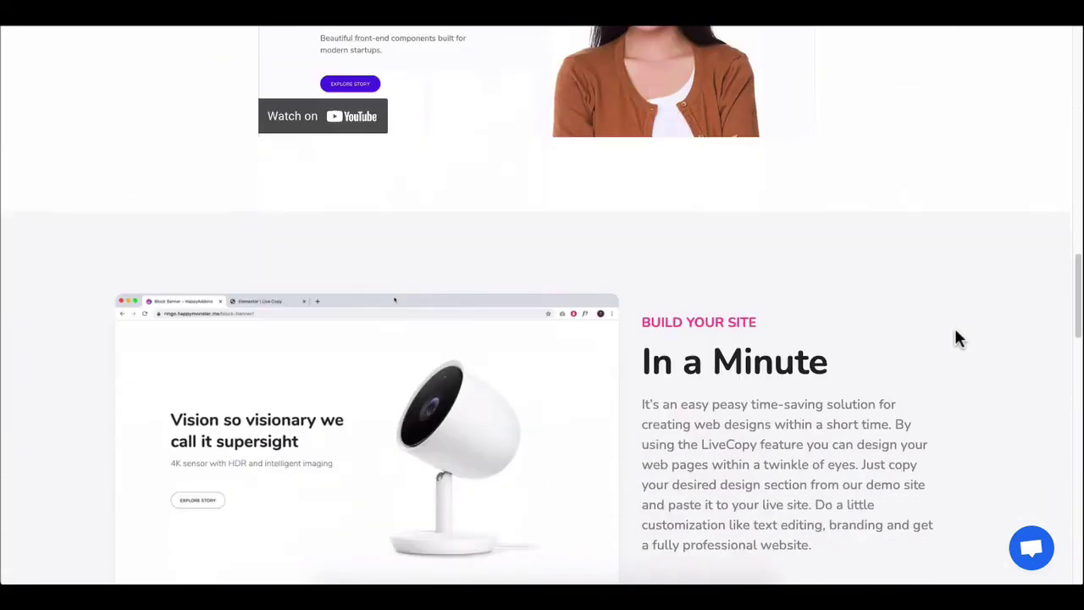
pyautogui.scroll(-2, 957, 338)
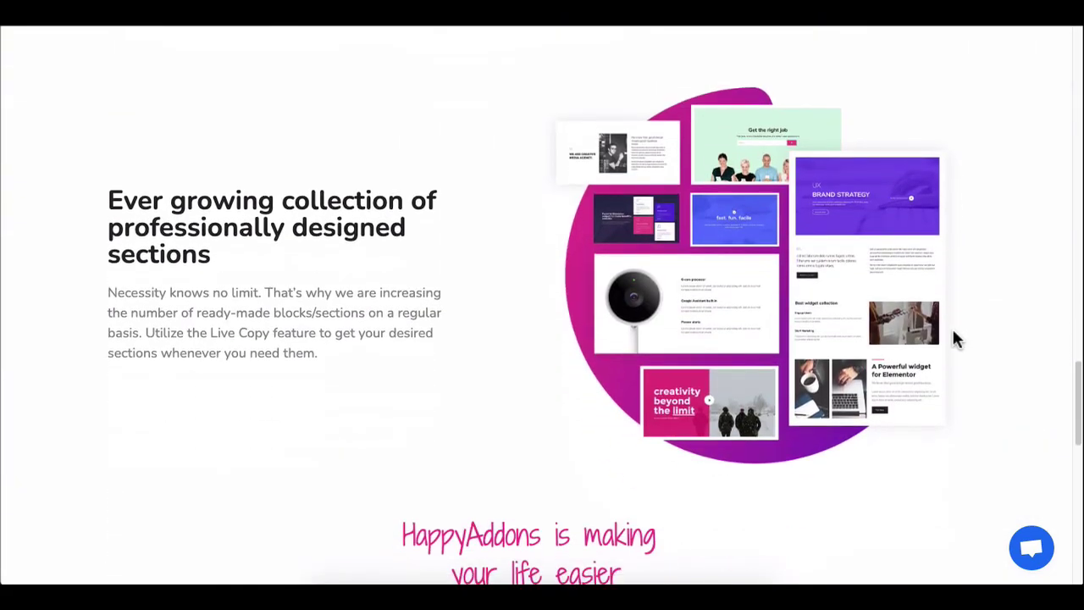
pyautogui.scroll(5, 953, 338)
pyautogui.scroll(10, 952, 338)
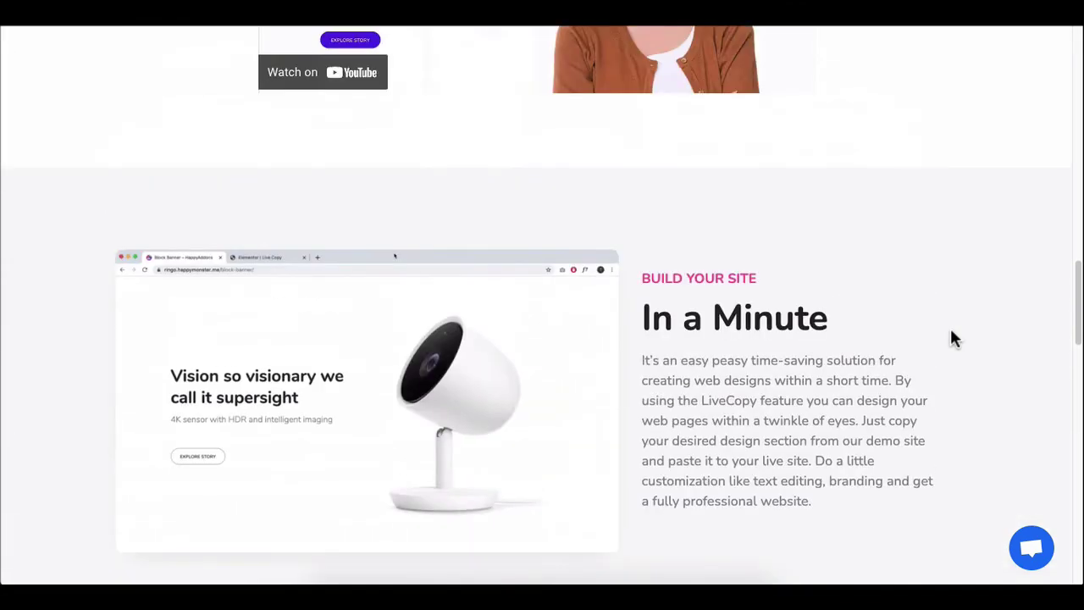
pyautogui.scroll(10, 954, 338)
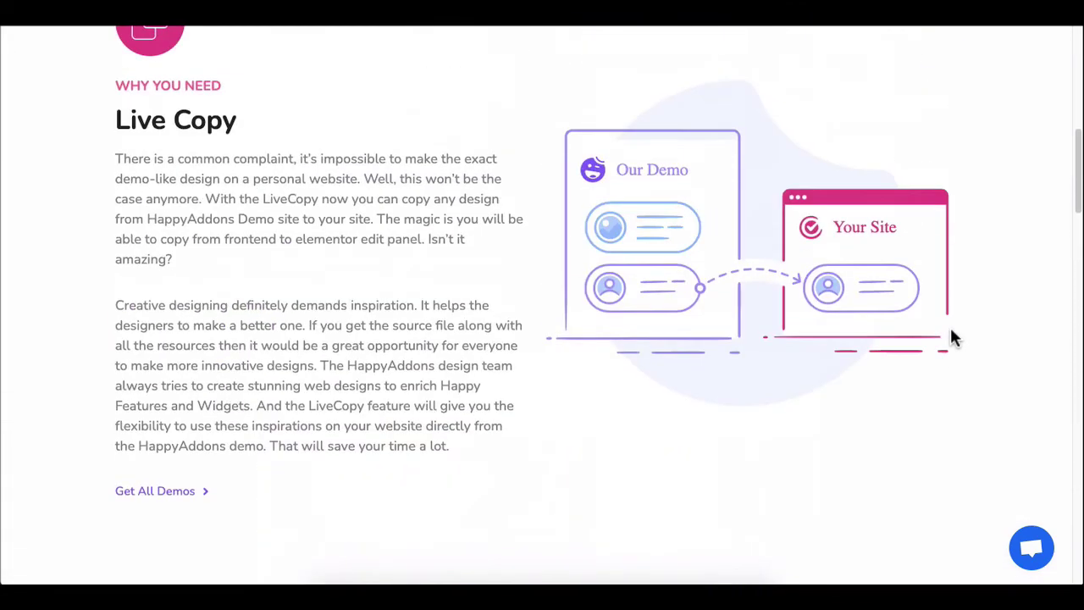
pyautogui.scroll(2, 954, 336)
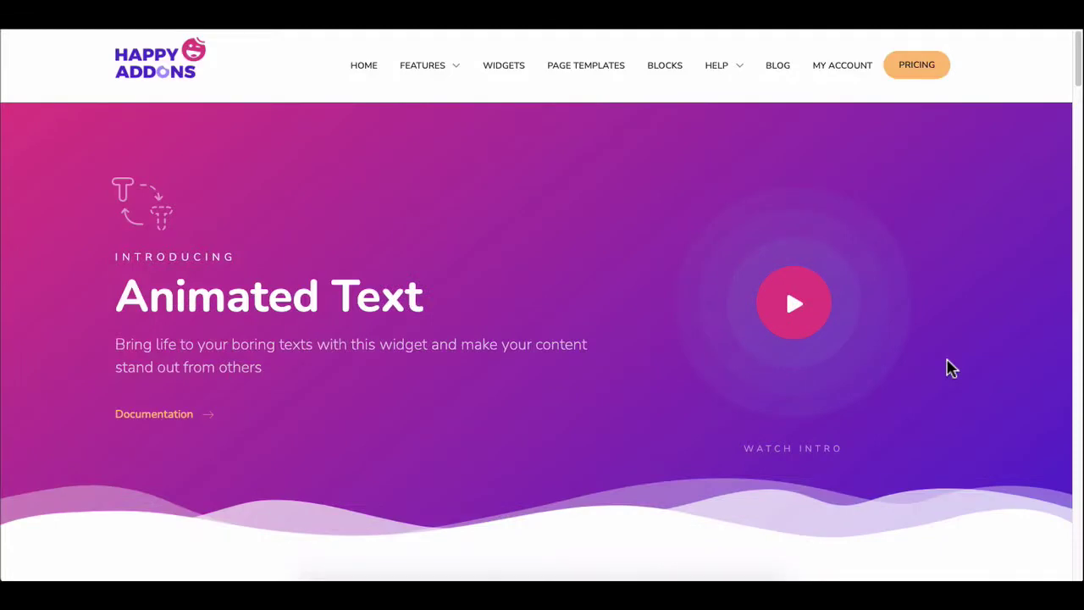
# - Browse the Animated Text demo page and examine the sample headings down to Design 4
pyautogui.scroll(-5, 950, 368)
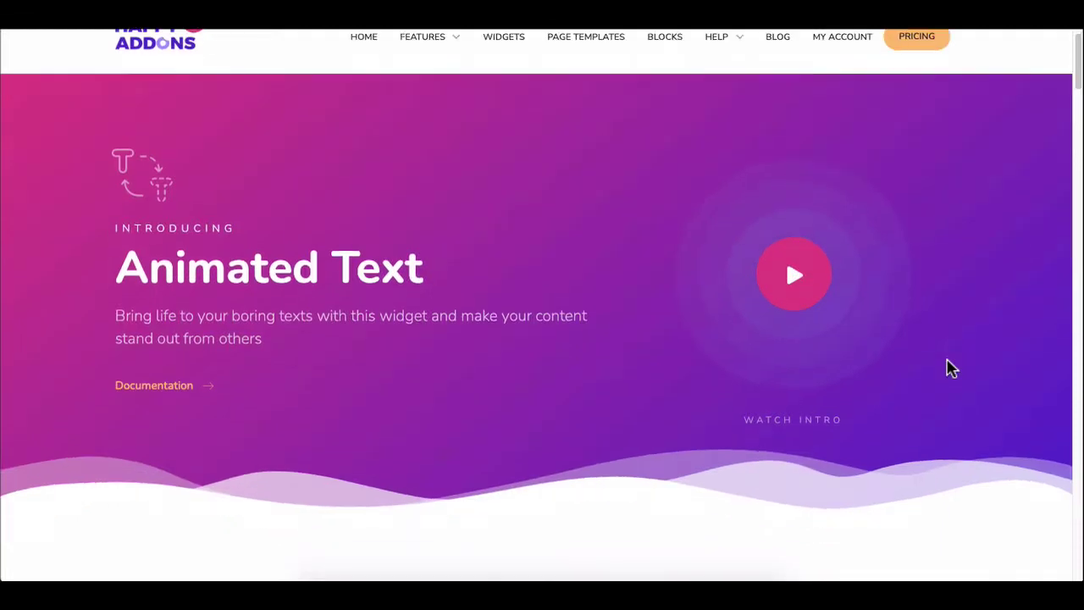
pyautogui.scroll(-3, 948, 367)
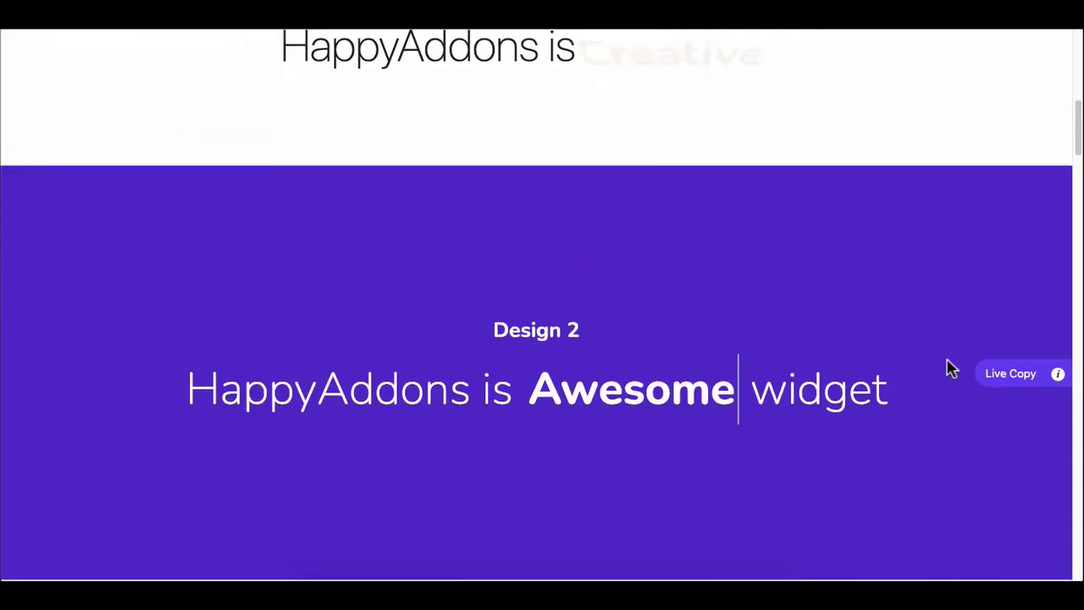
pyautogui.scroll(-6, 950, 367)
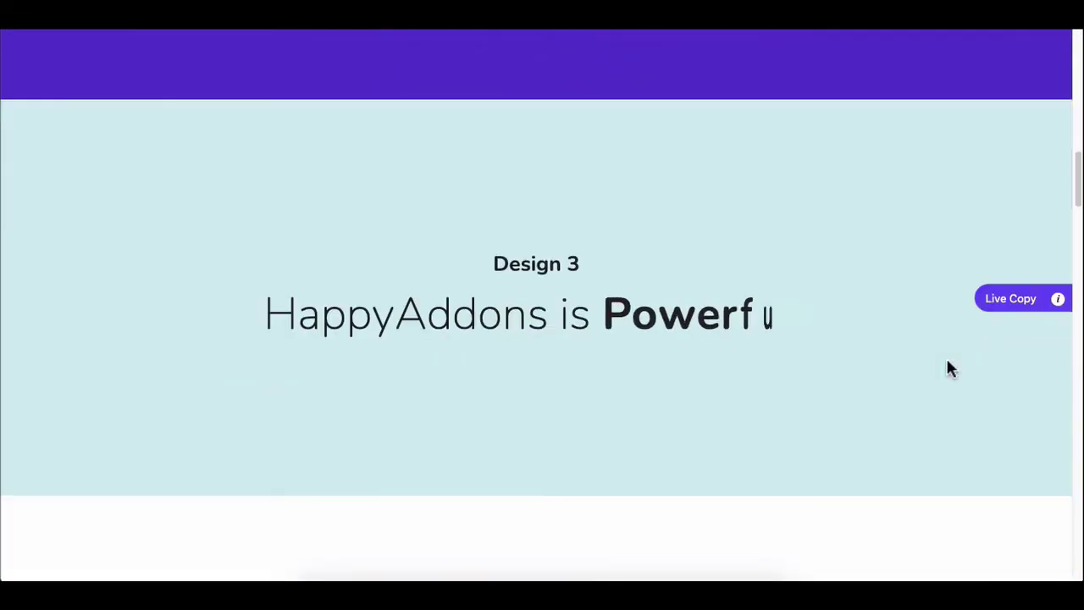
pyautogui.scroll(-5, 949, 367)
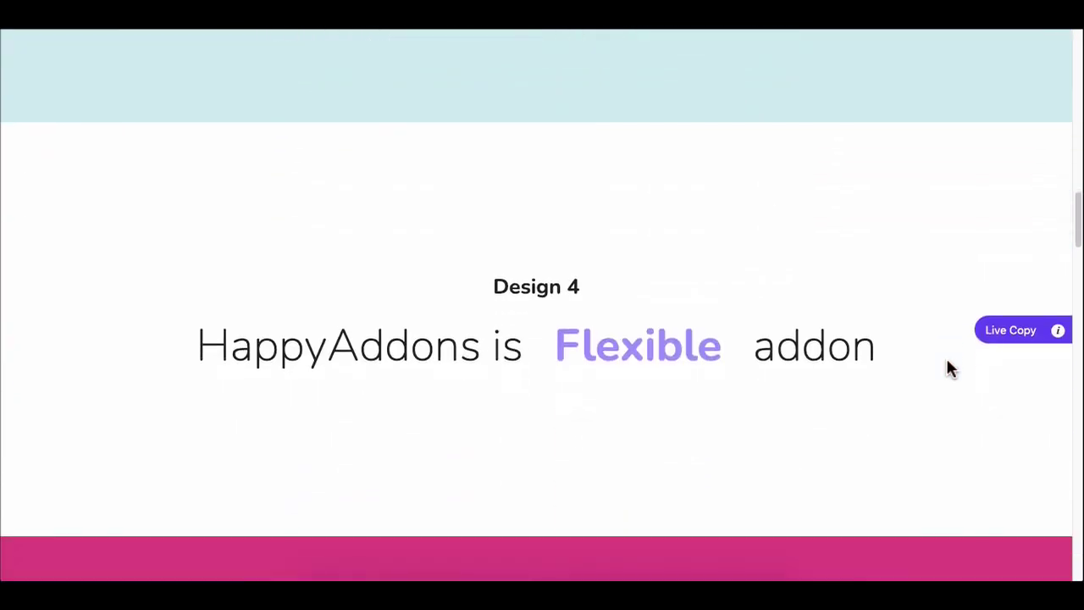